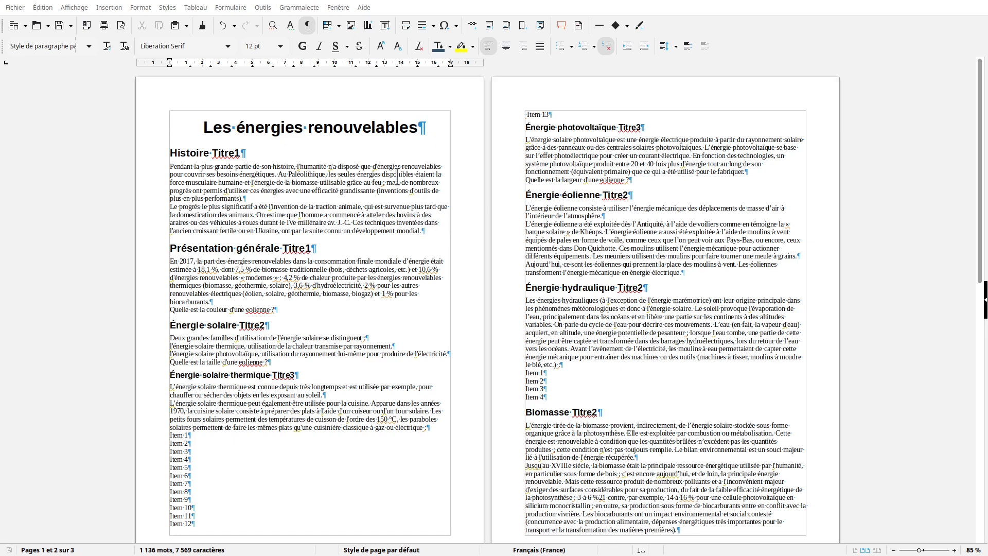
Justify the two paragraphs under the Histoire heading and update the default paragraph style to match
left_click_drag(421, 231, 170, 166)
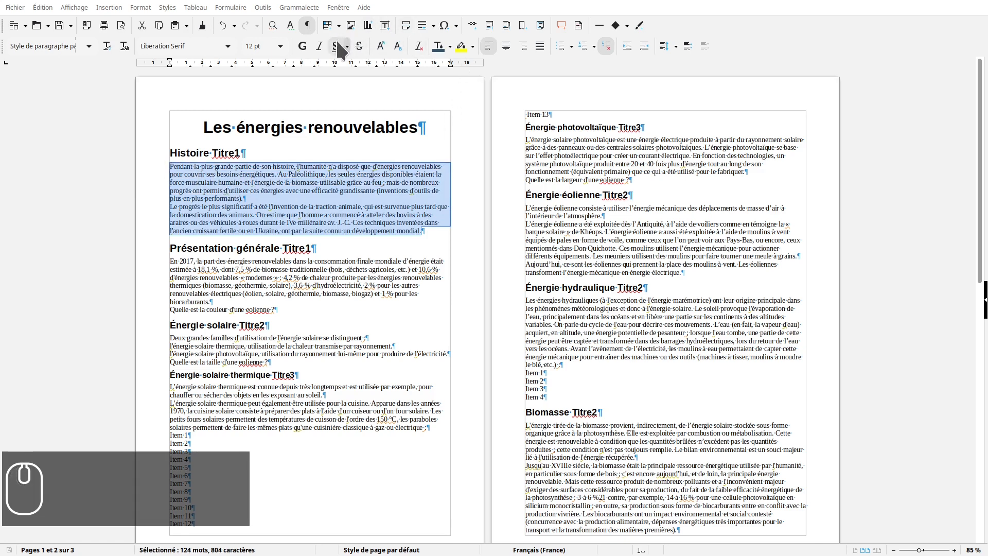
left_click(539, 43)
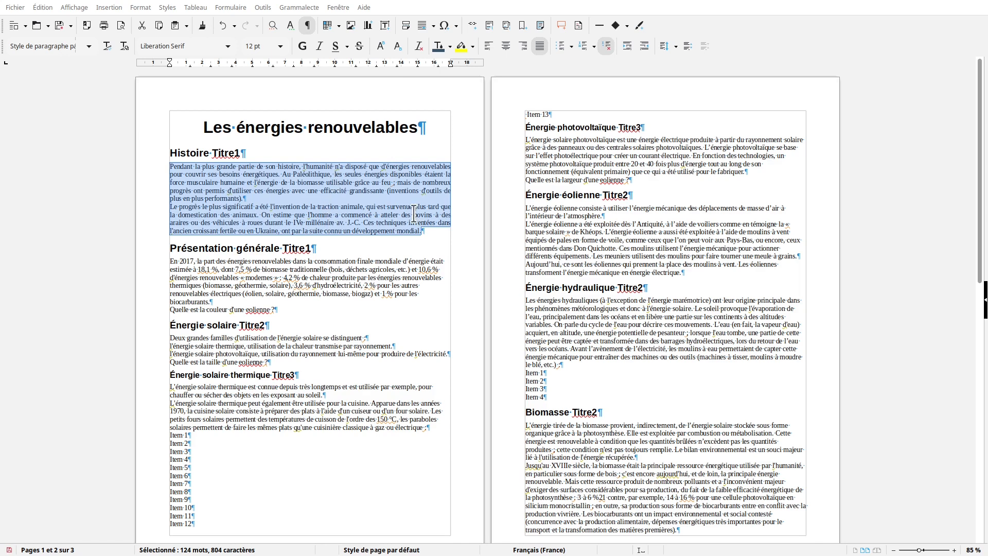
left_click(104, 42)
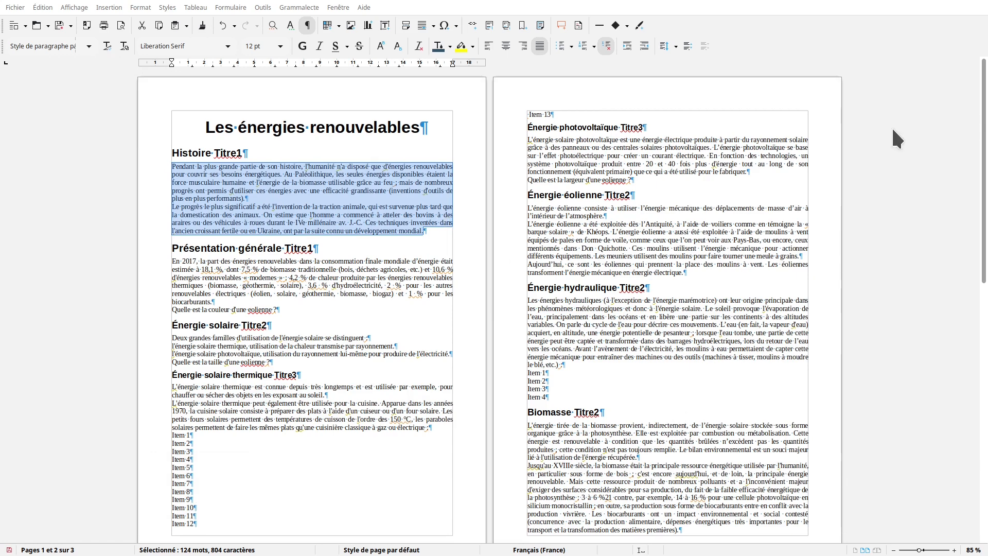
Show the styles list, set the selected Histoire paragraphs to 1,15 line spacing, and update the default paragraph style from them
key("ctrl+F5")
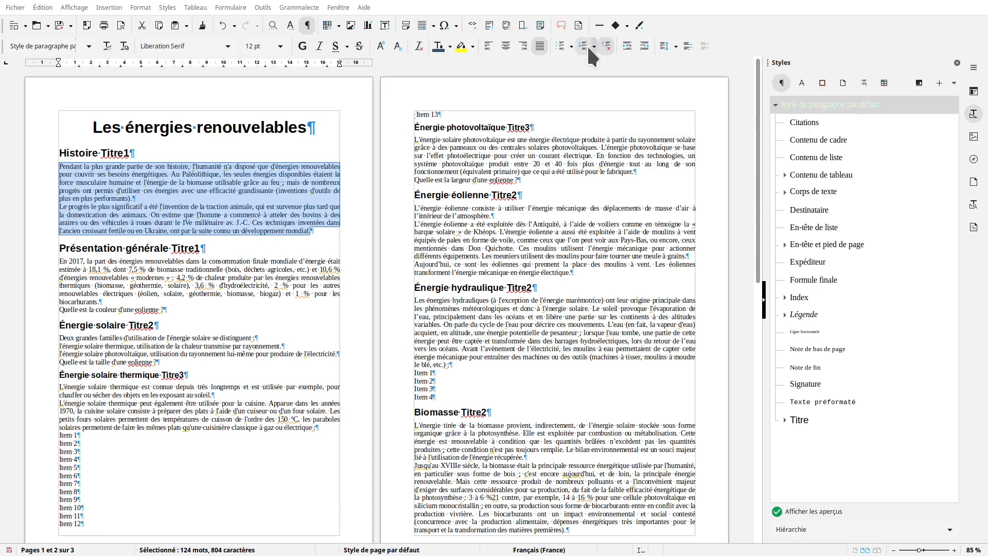
left_click(675, 45)
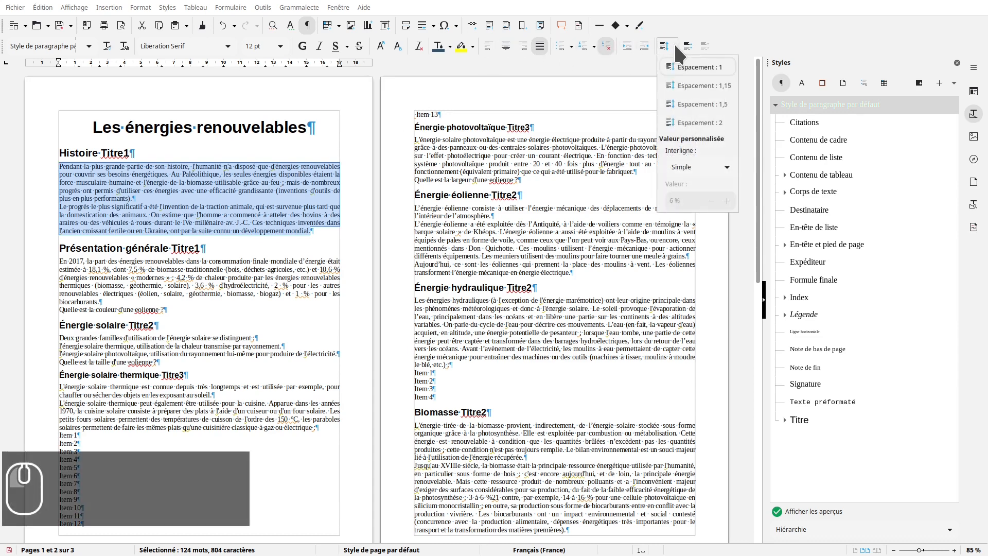
left_click(695, 86)
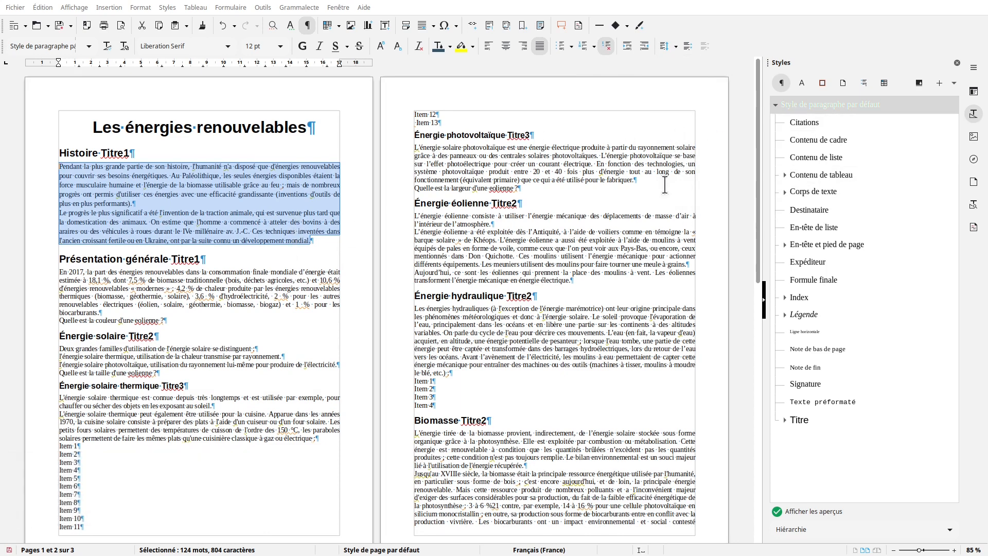
left_click(955, 82)
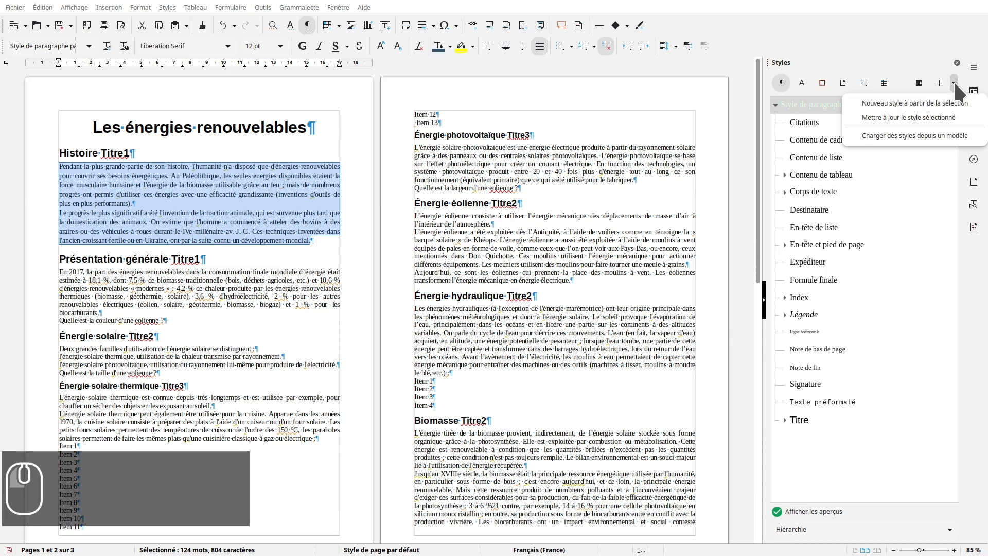
left_click(935, 114)
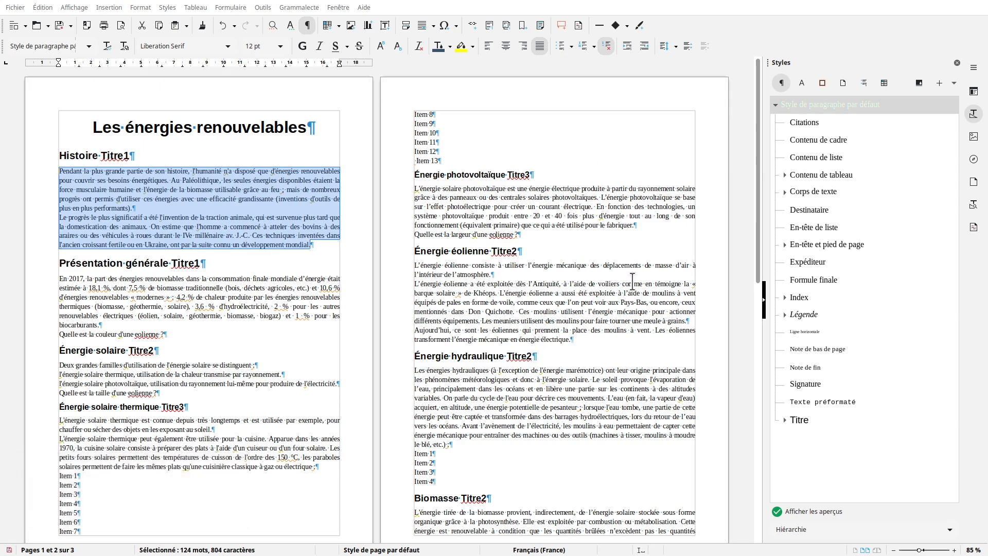
left_click(734, 246)
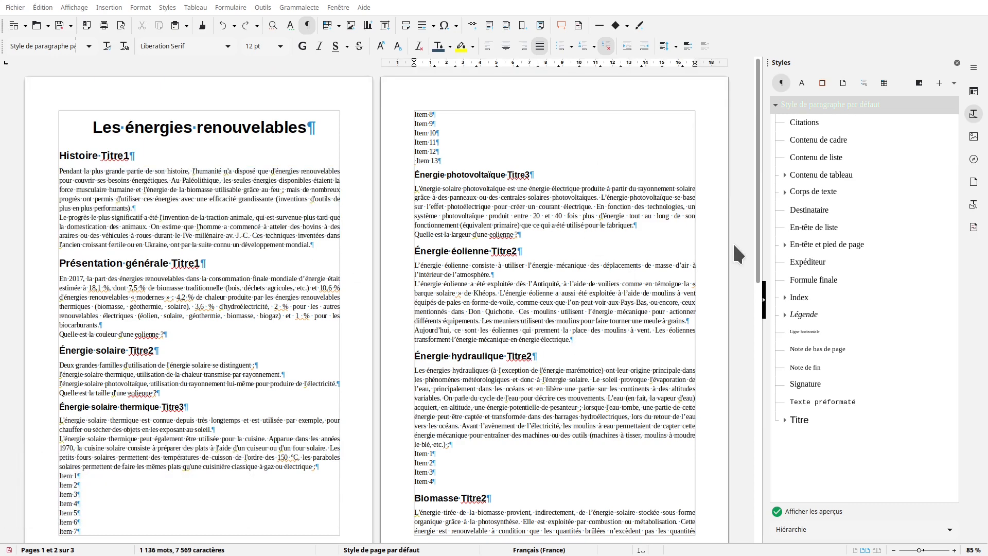
Modify the parent Titre paragraph style so its font colour is Bleu foncé 2
left_click(785, 420)
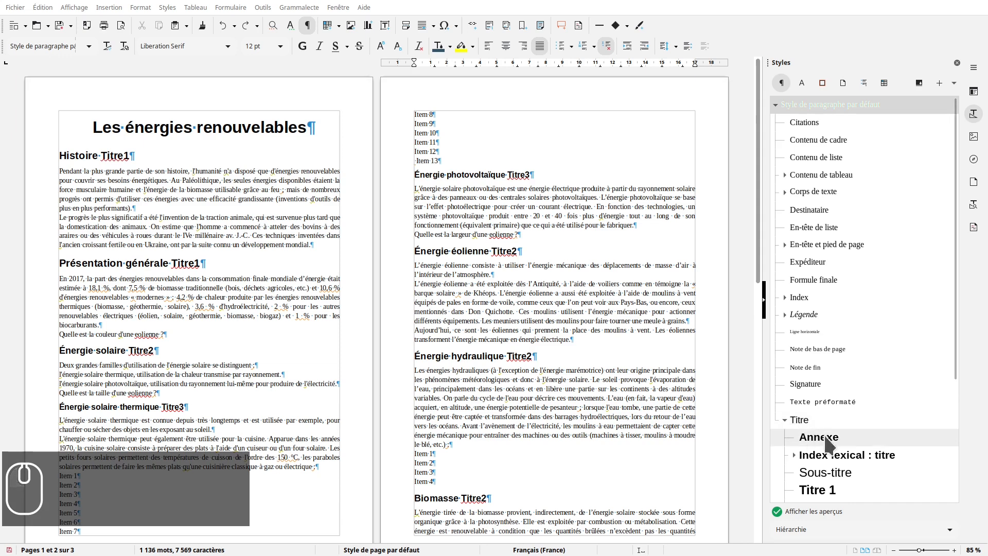
scroll(824, 433, "down", 3)
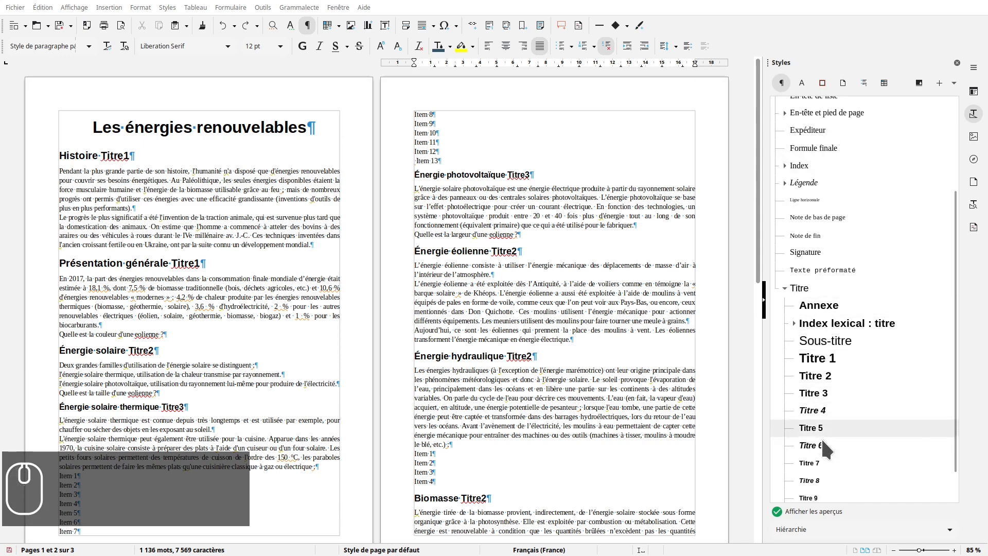
scroll(821, 436, "down", 3)
scroll(821, 434, "up", 8)
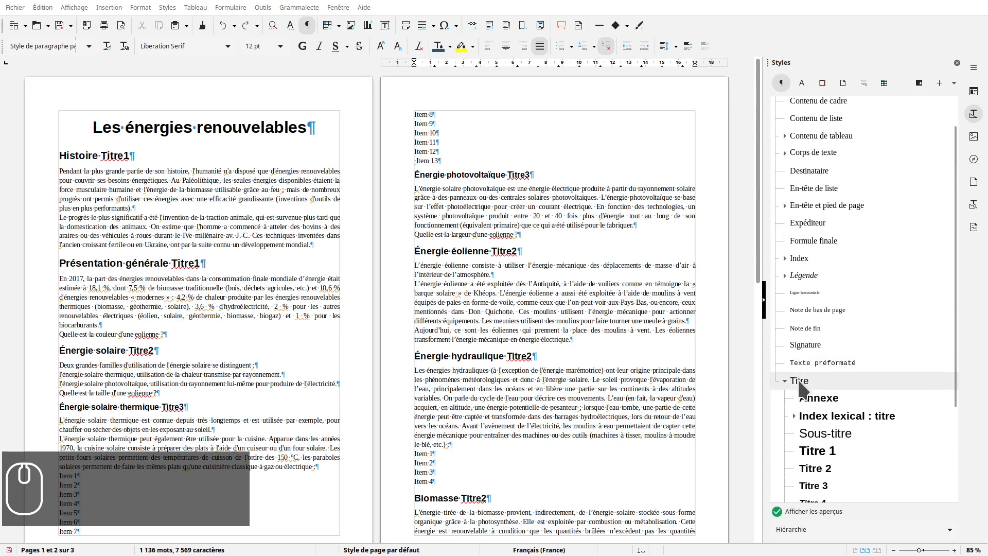
right_click(798, 379)
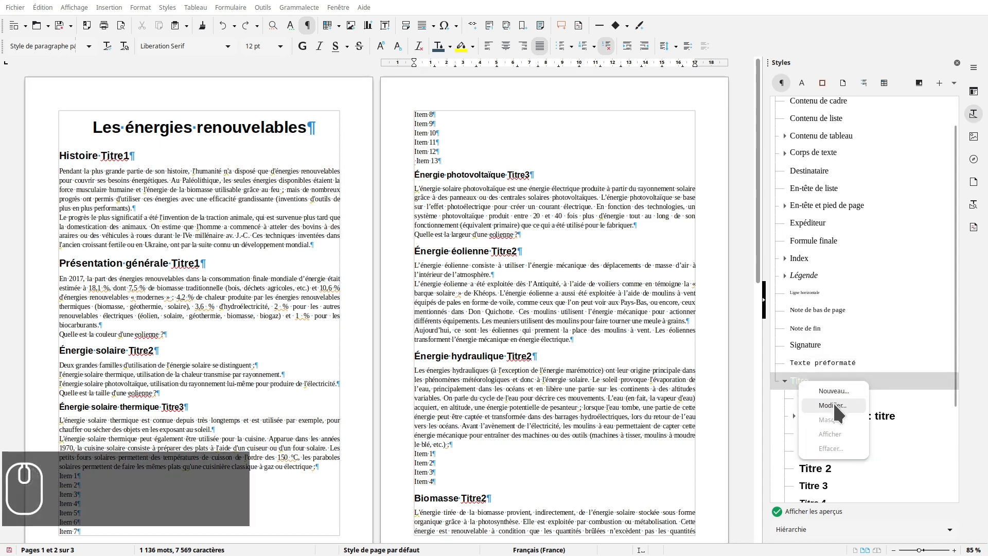
left_click(833, 405)
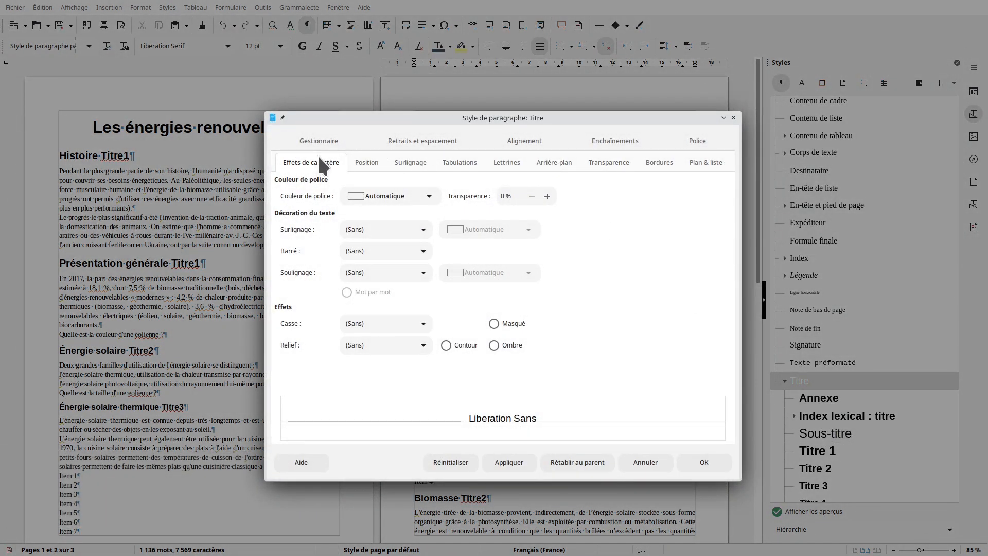
left_click(431, 199)
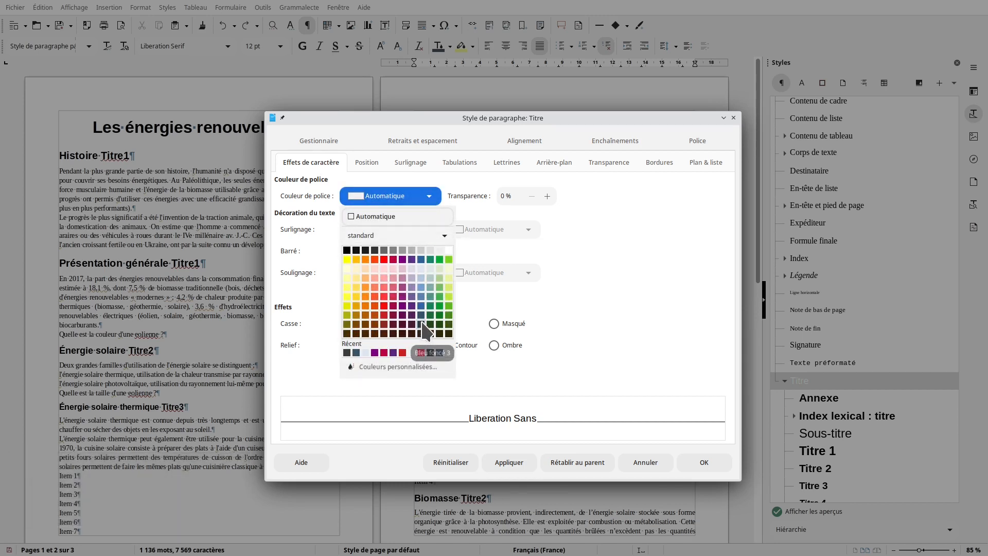
left_click(422, 315)
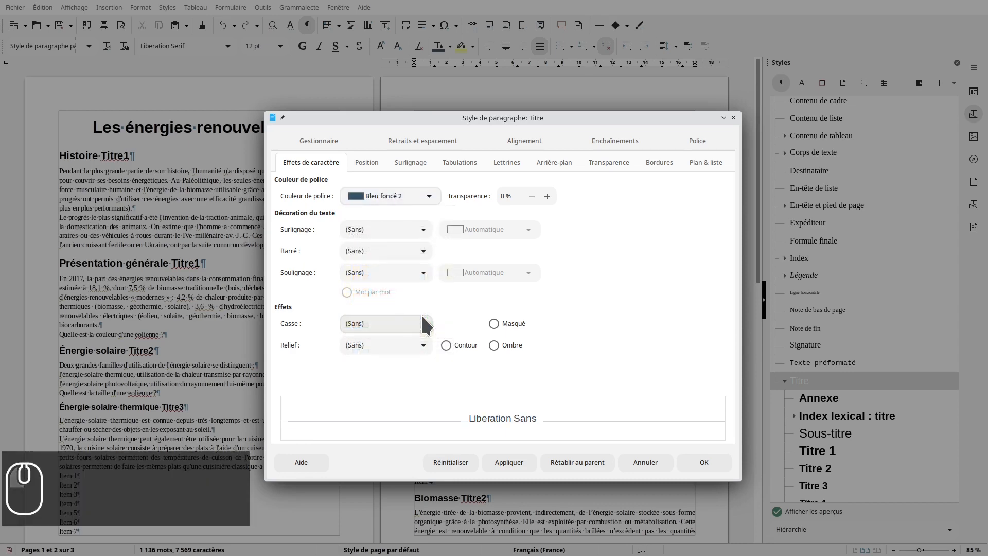
left_click(507, 464)
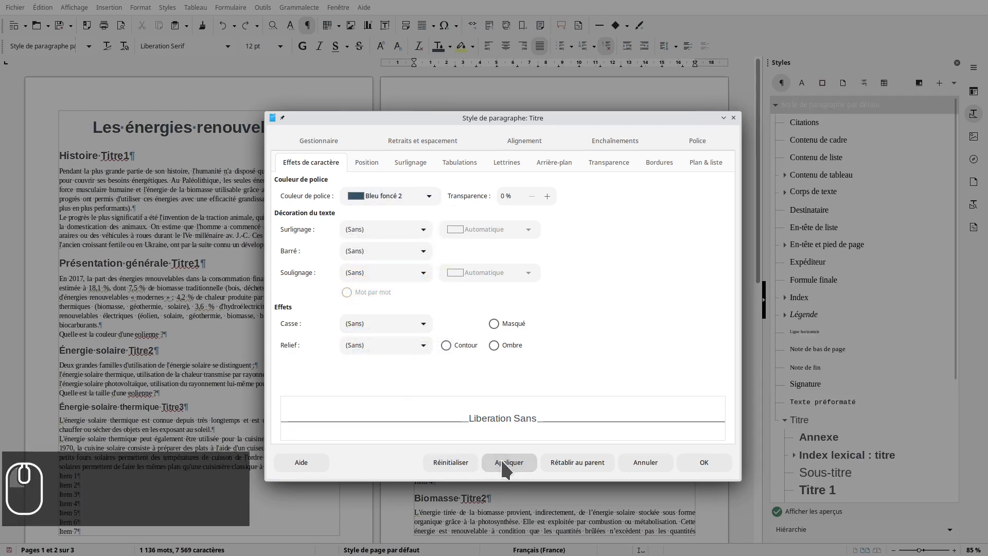
left_click(704, 462)
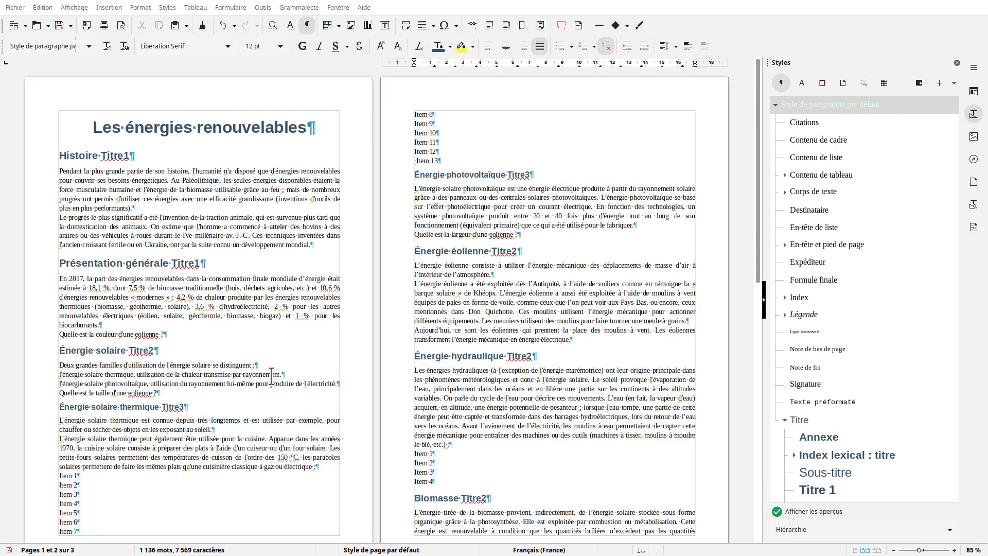
Open the Titre 1 paragraph style for modification and set its case effect to MAJUSCULES
scroll(844, 419, "down", 3)
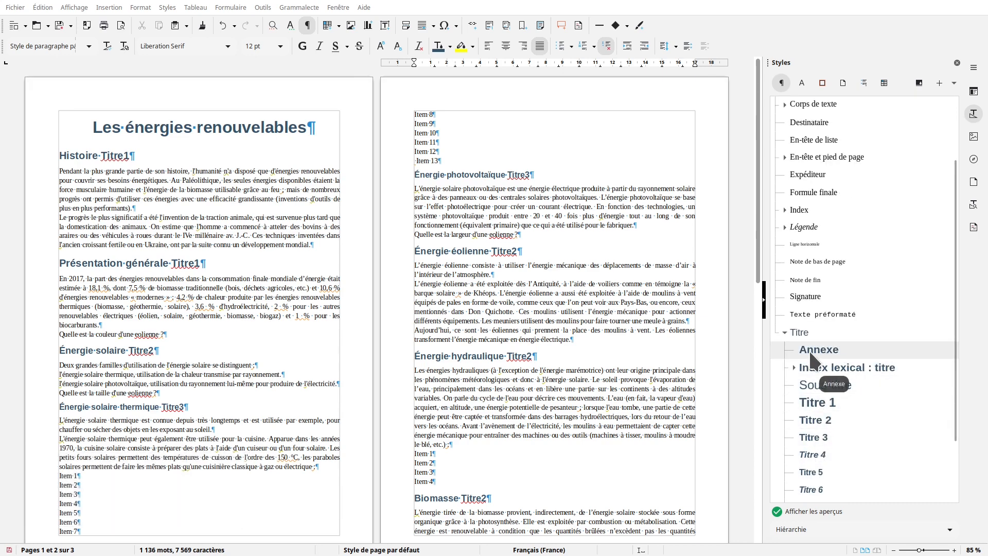
right_click(818, 404)
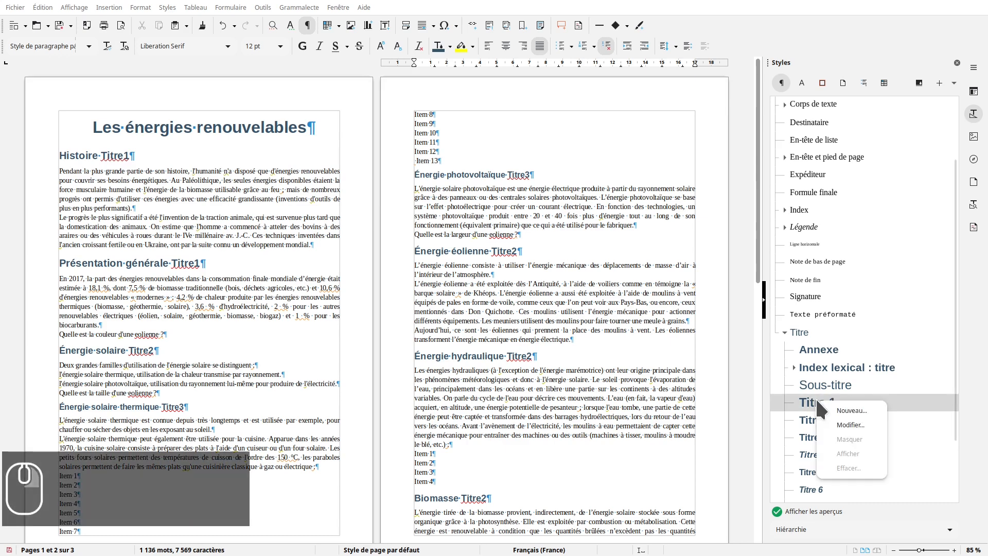
left_click(850, 425)
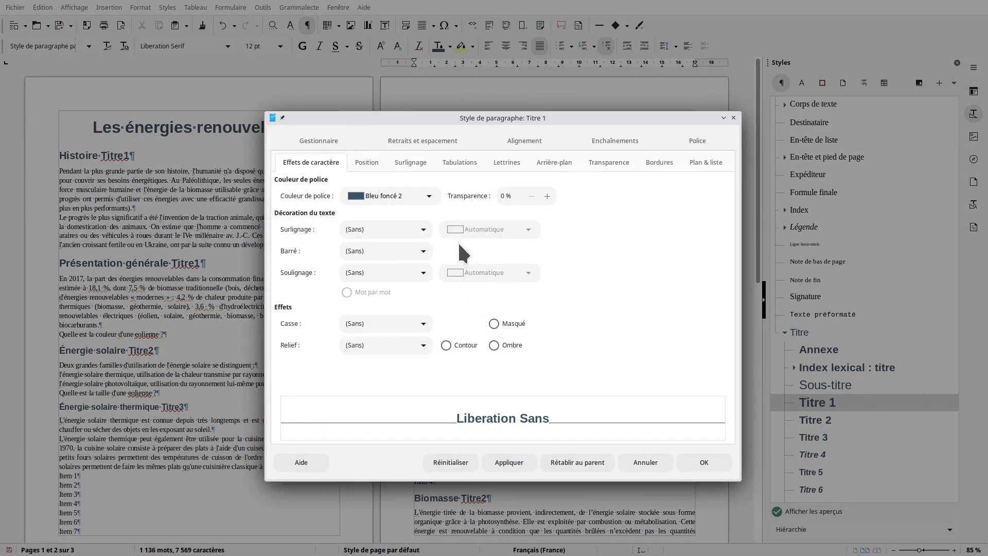
left_click(418, 323)
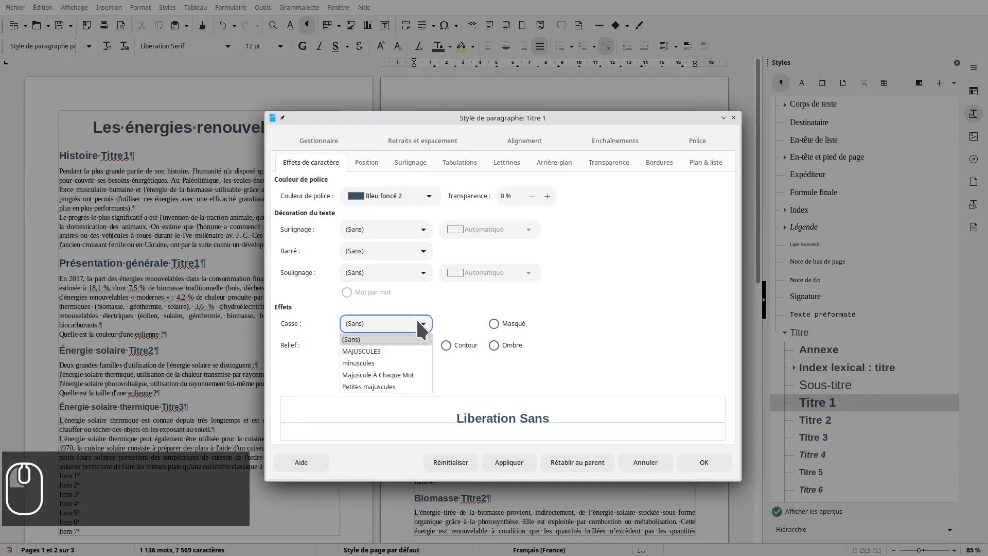
left_click(373, 350)
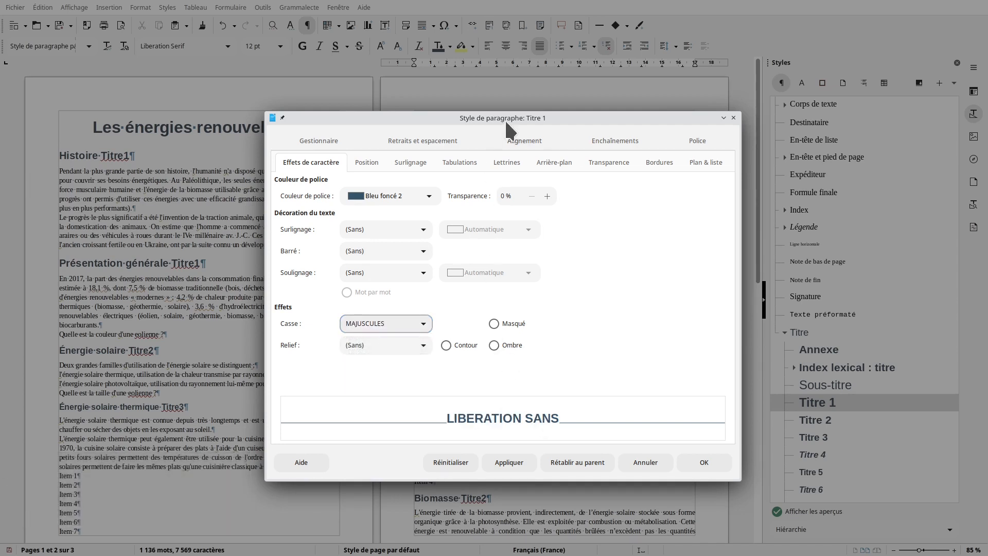
Give the Titre 1 style a bottom border line in Bleu foncé 2 and set the width to Épais (2,25 pt)
scroll(502, 296, "down", 1)
left_click(657, 162)
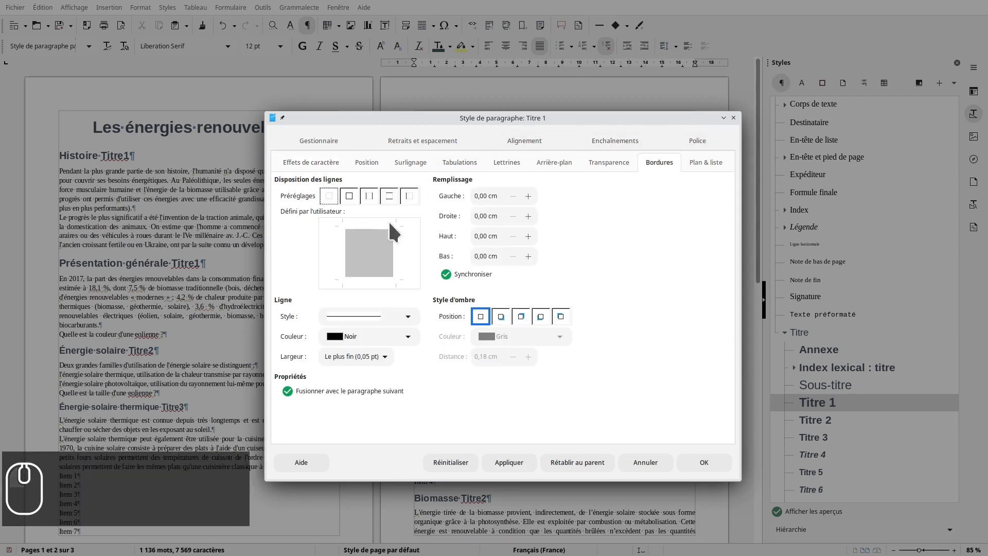
left_click(408, 315)
left_click(410, 317)
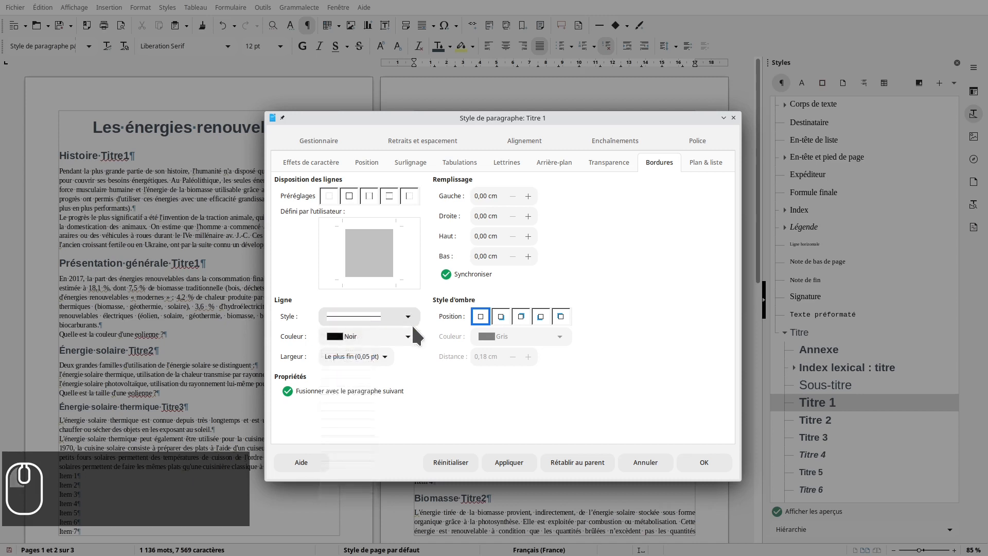
left_click(406, 335)
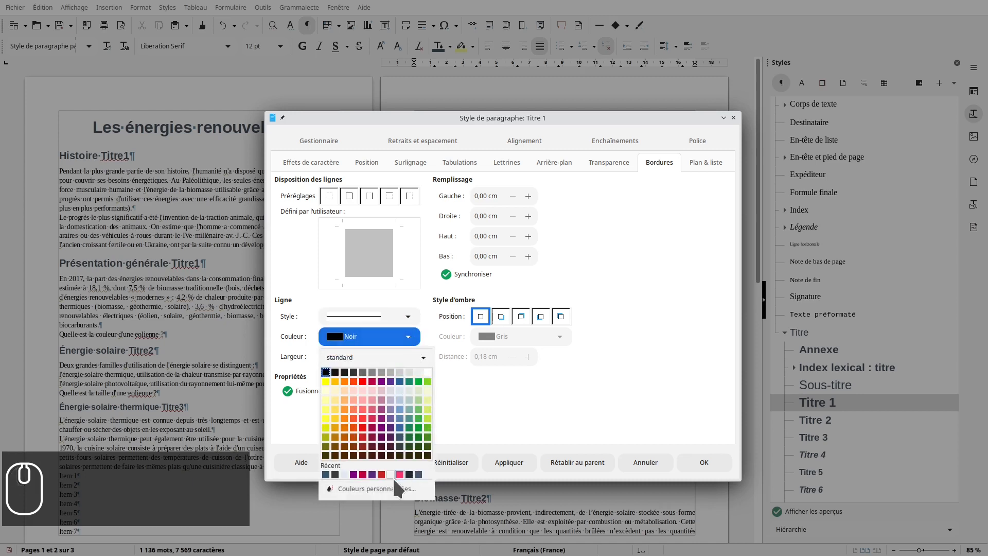
left_click(327, 474)
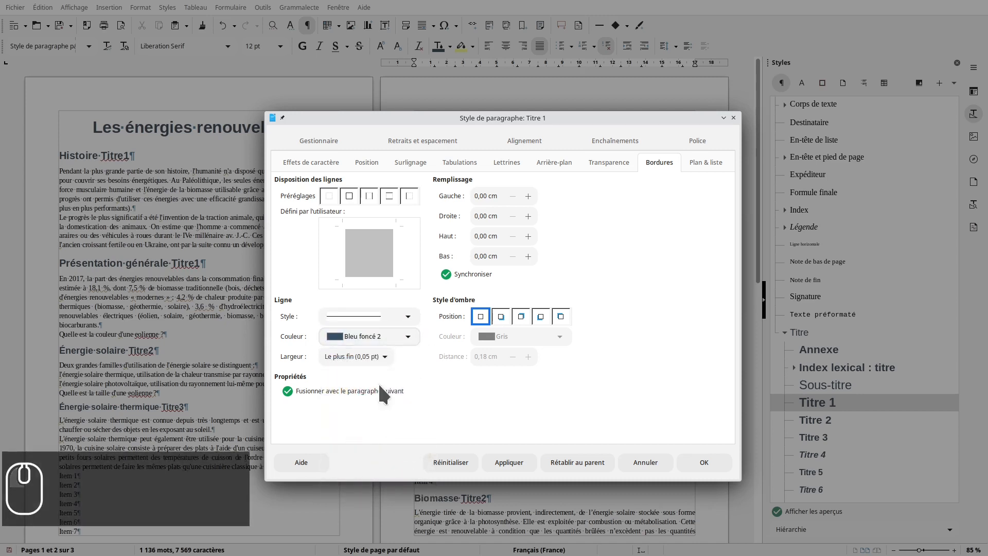
left_click(384, 357)
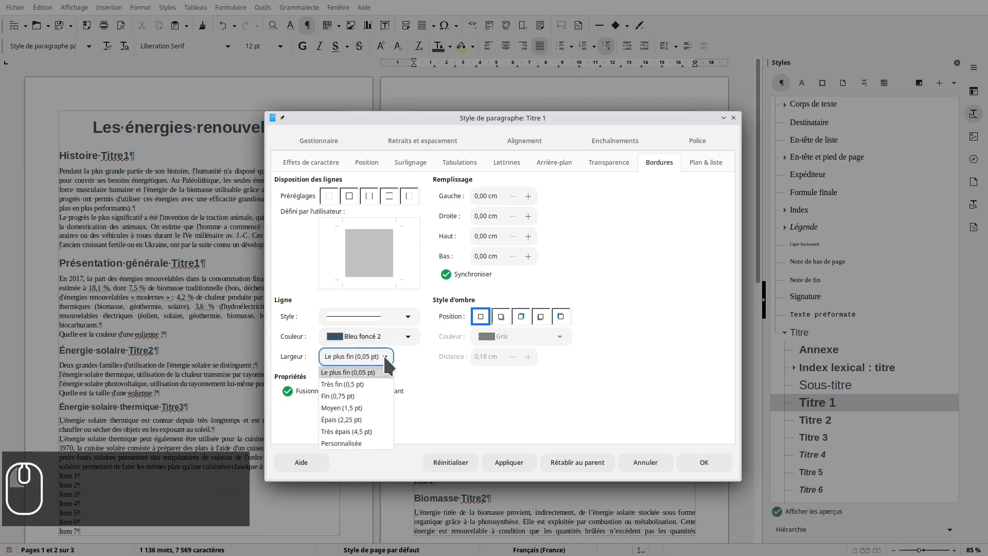
left_click(360, 406)
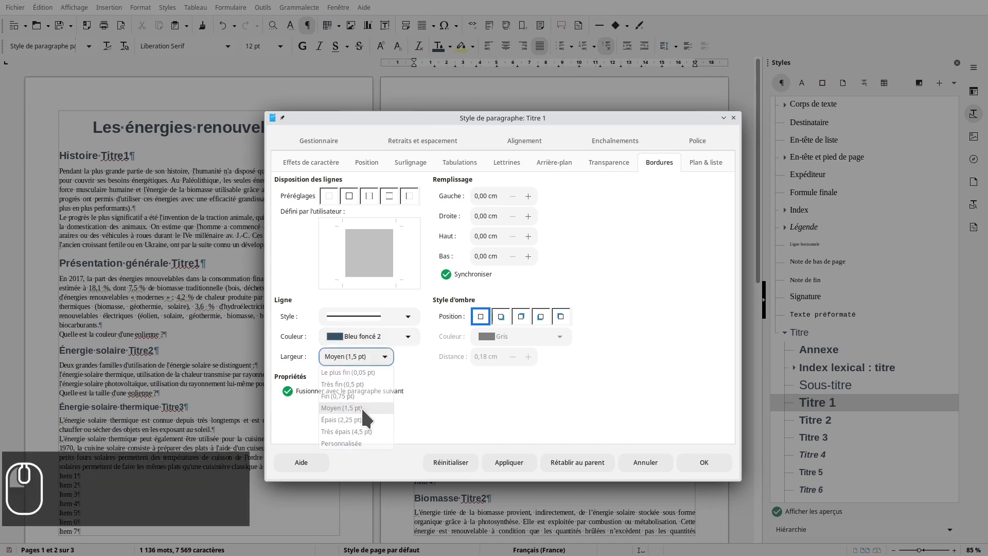
left_click(368, 278)
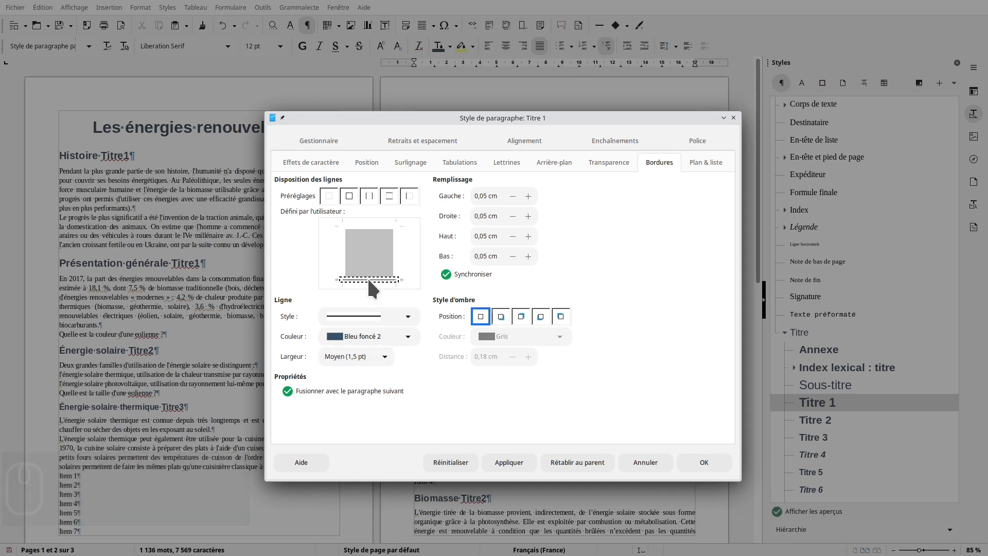
left_click(384, 355)
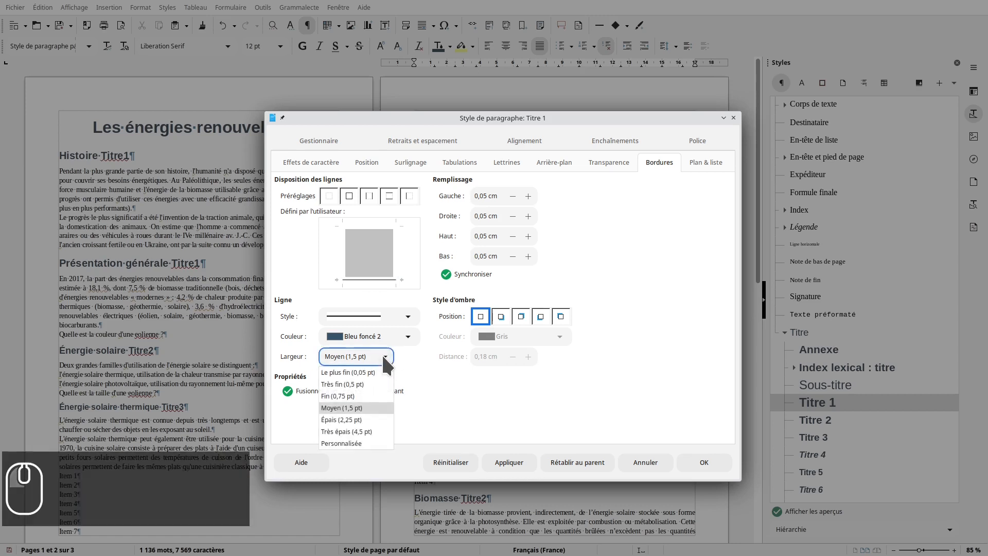
left_click(366, 415)
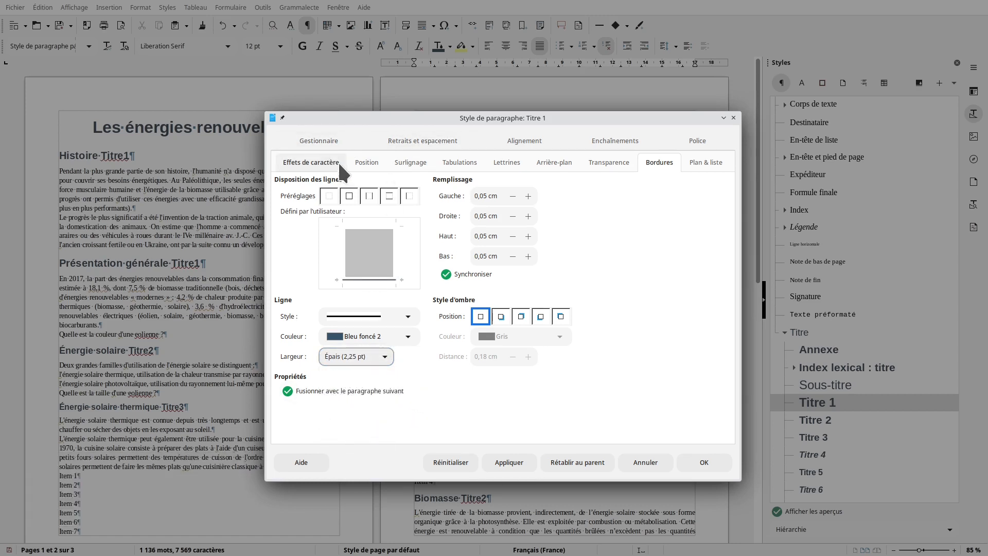
Set the Titre 1 style's font size to 16 pt and apply the style changes
left_click(701, 137)
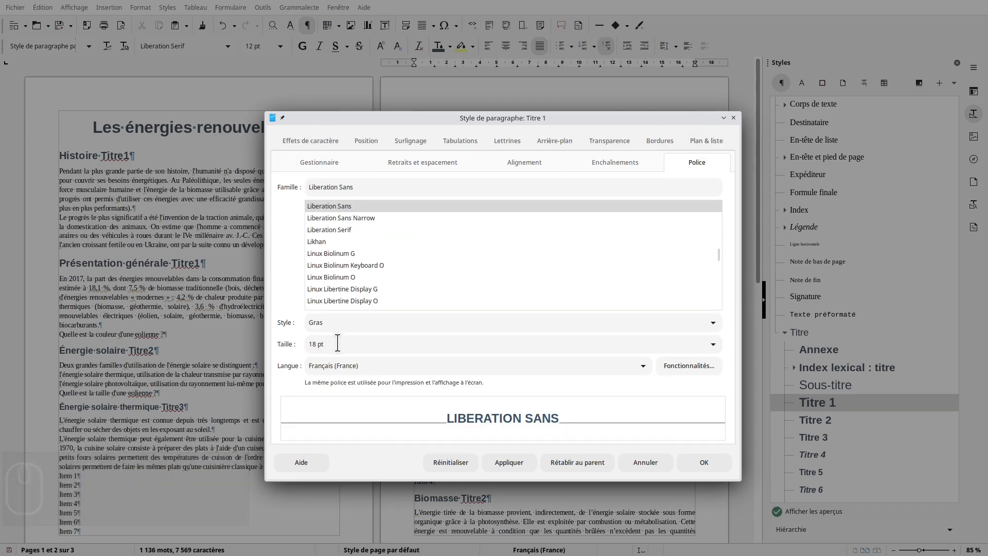
left_click(715, 343)
left_click(330, 175)
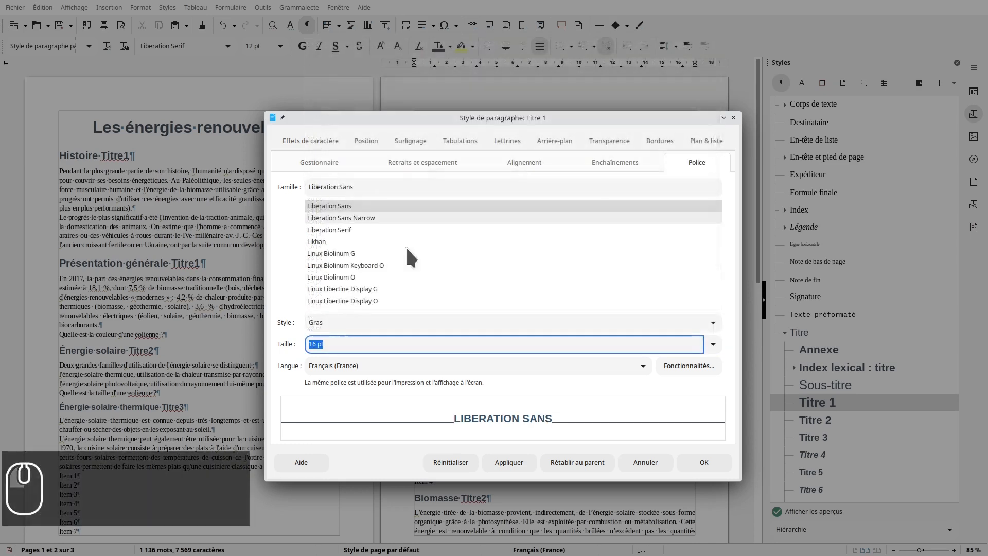
left_click(517, 459)
left_click(720, 465)
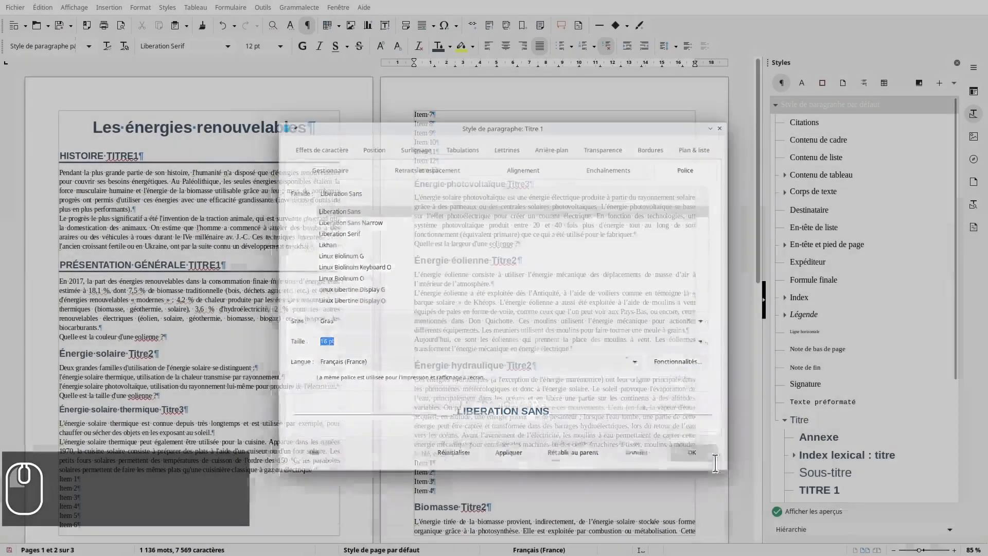
Look through all pages of the document to check how the Titre 1 headings are formatted
scroll(408, 349, "down", 10)
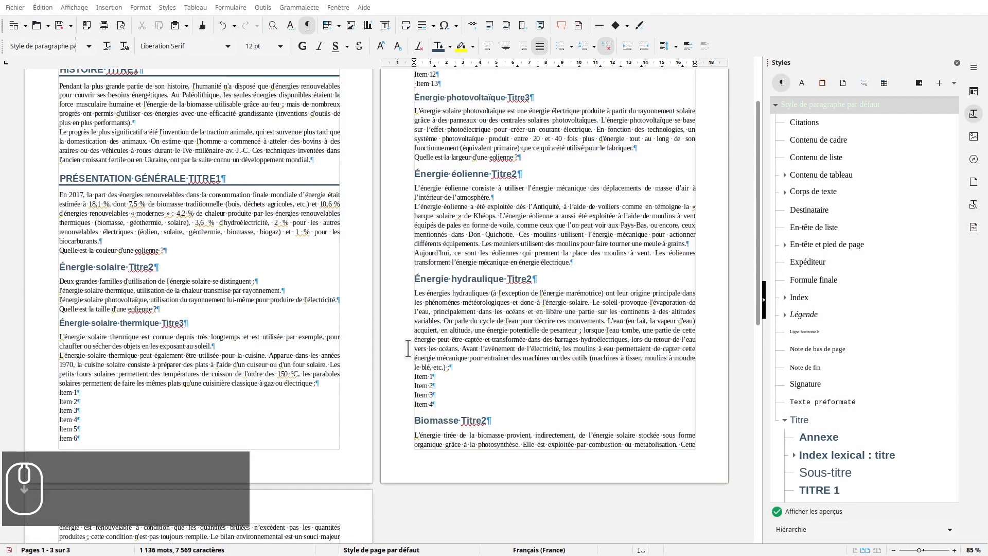
scroll(408, 348, "down", 5)
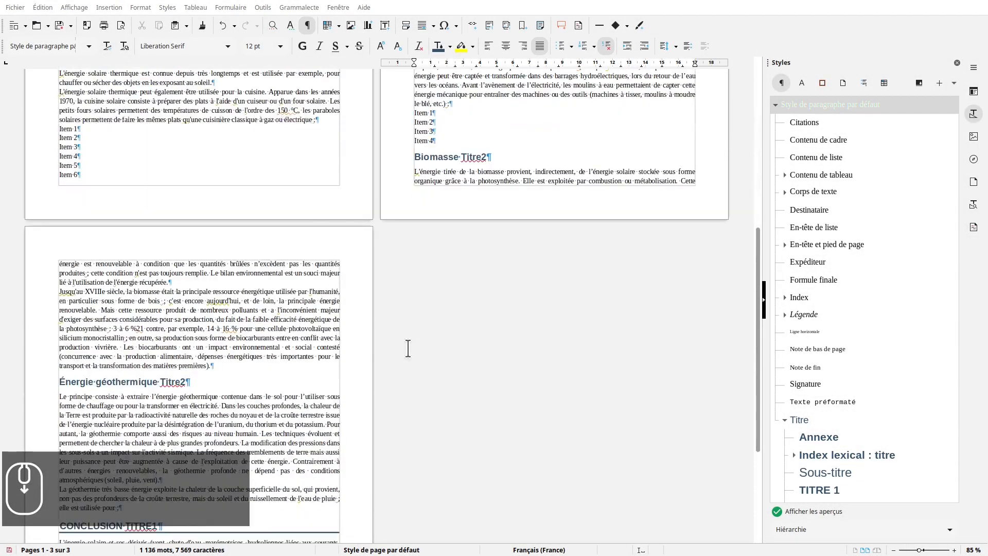
scroll(408, 349, "up", 9)
scroll(407, 349, "up", 7)
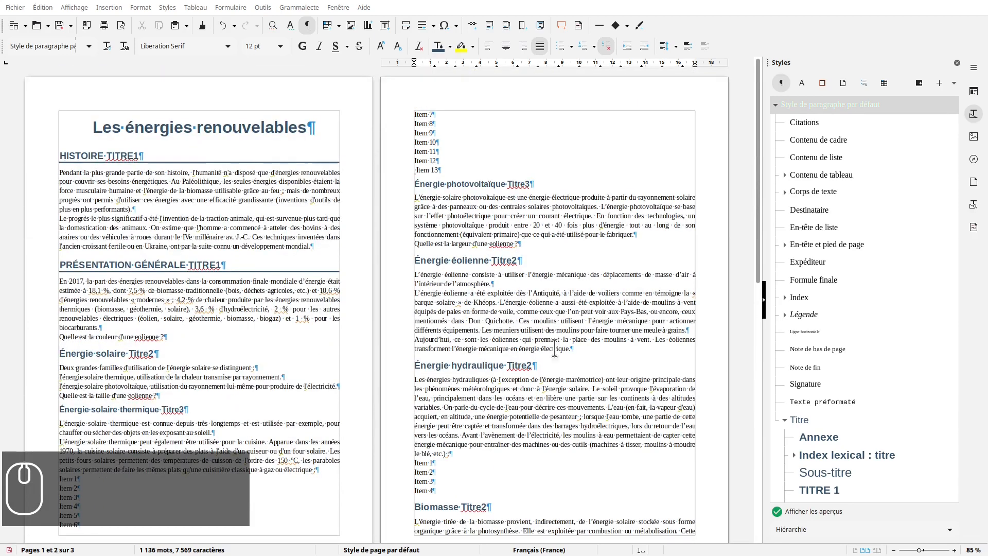
scroll(865, 386, "down", 1)
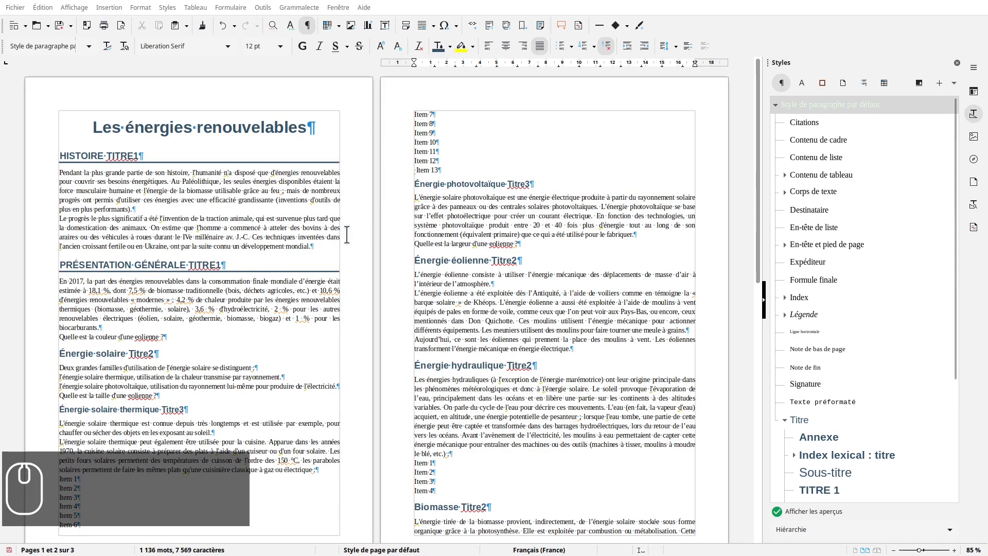
Filter the paragraph style list to show only Styles de texte
scroll(880, 460, "down", 1)
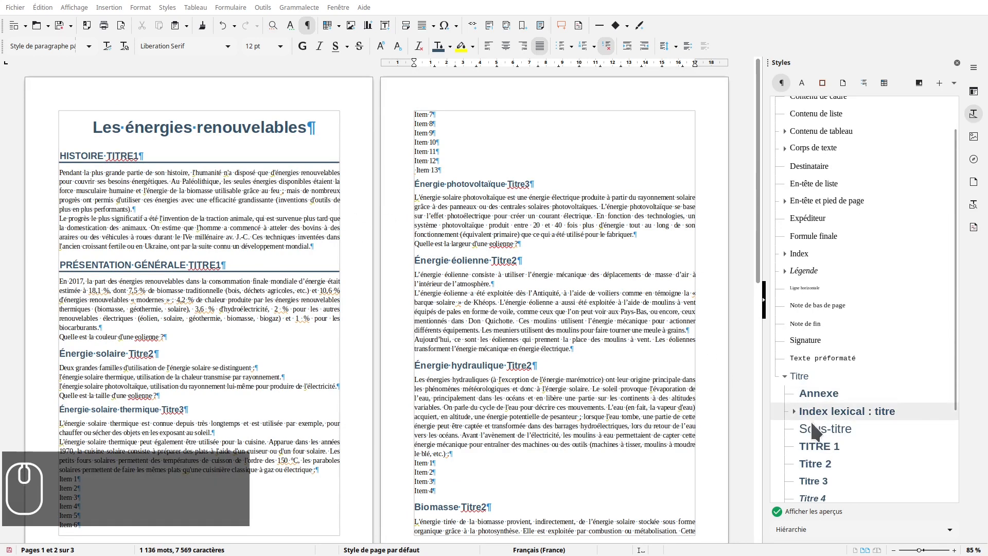
left_click(803, 525)
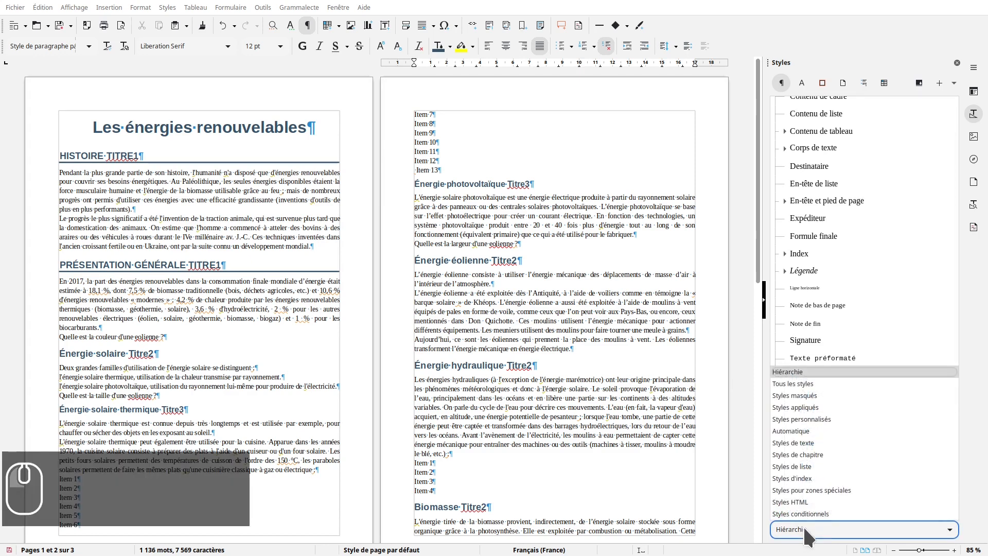
left_click(812, 439)
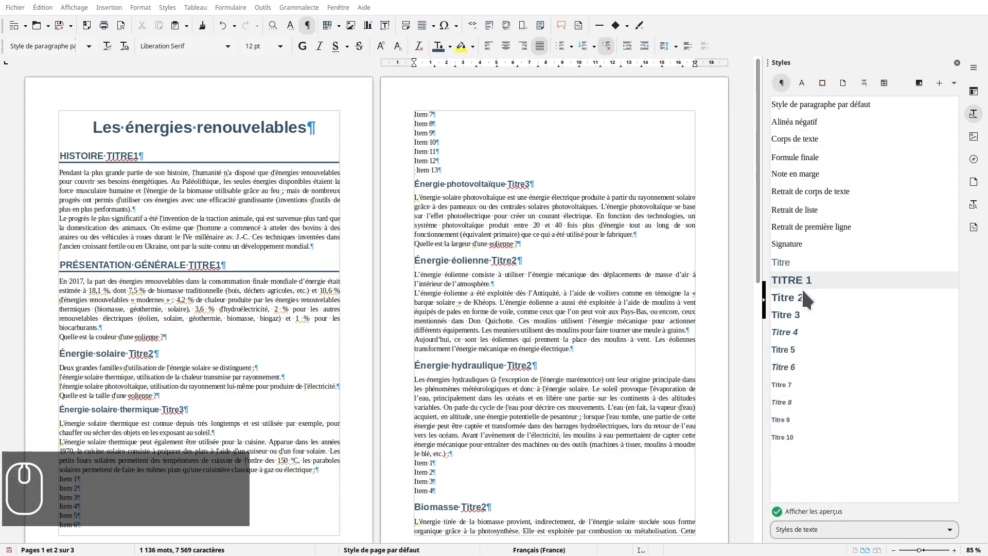
Open the Titre 2 paragraph style for modification and set its font size to 13 pt
right_click(789, 292)
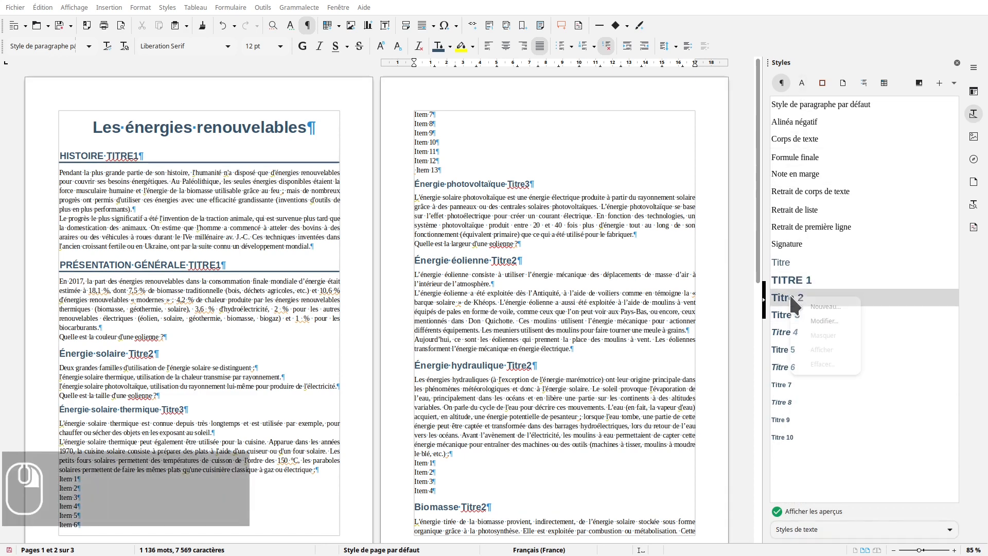
left_click(826, 317)
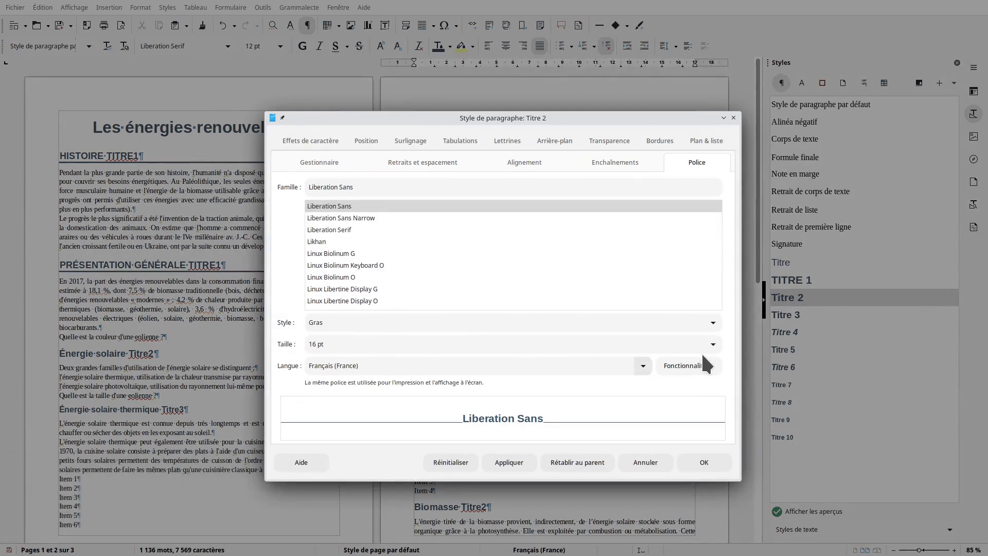
left_click(713, 343)
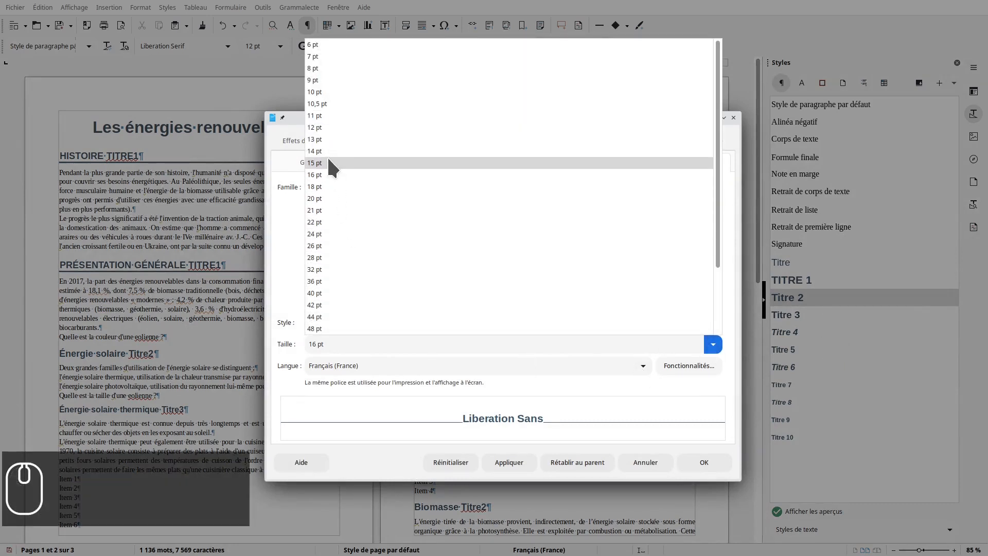
left_click(325, 344)
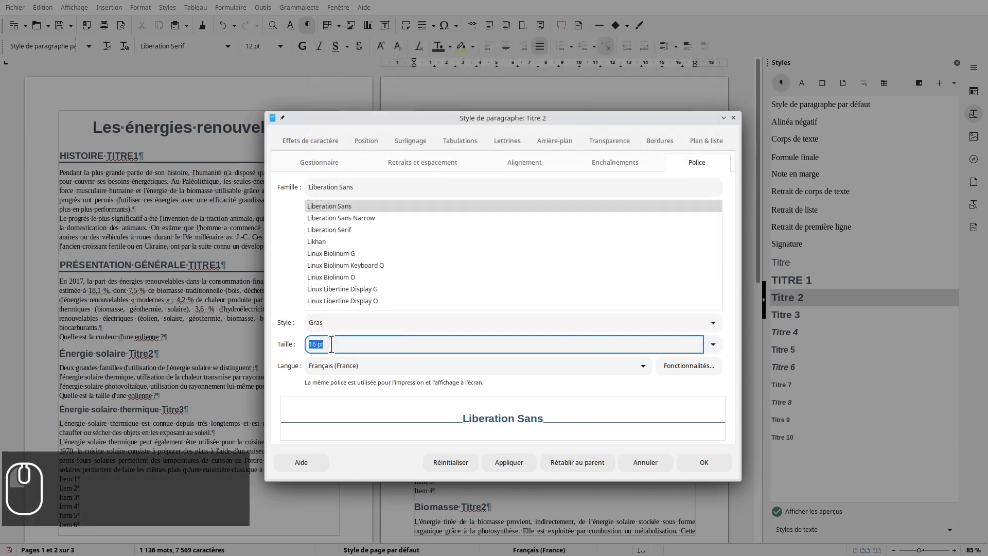
type("13")
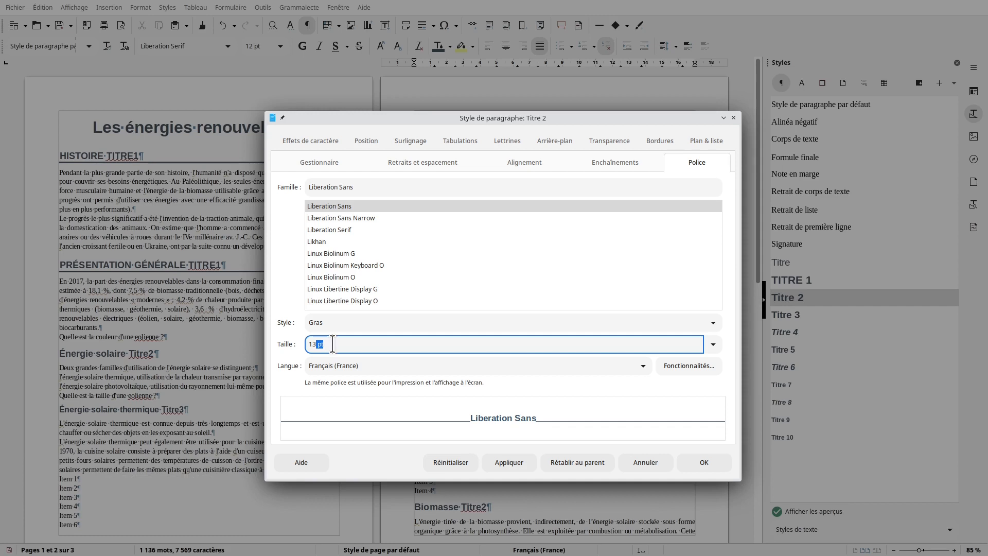
Set the Titre 2 style's spacing to 0,6 cm above the paragraph and 0 cm below it
left_click(423, 163)
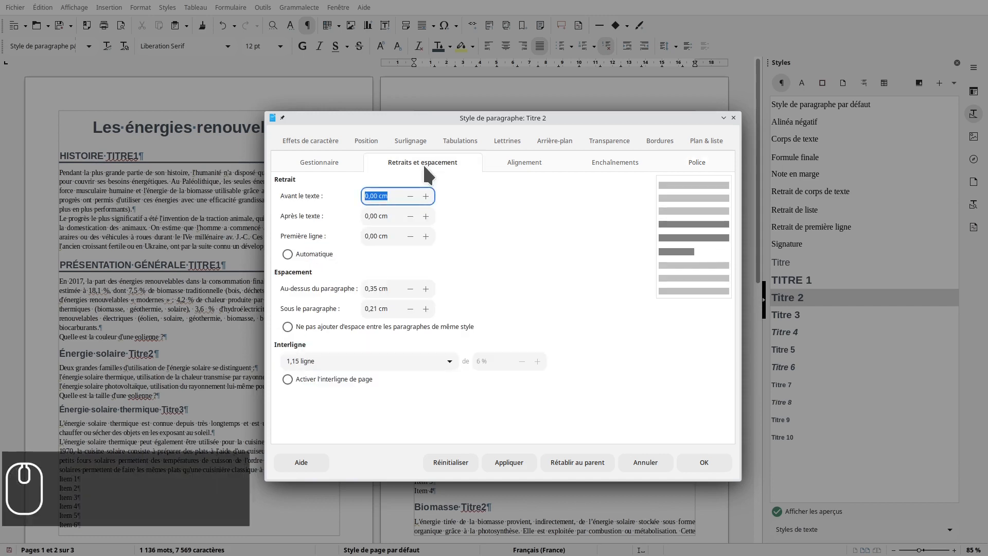
triple_click(394, 289)
type("0")
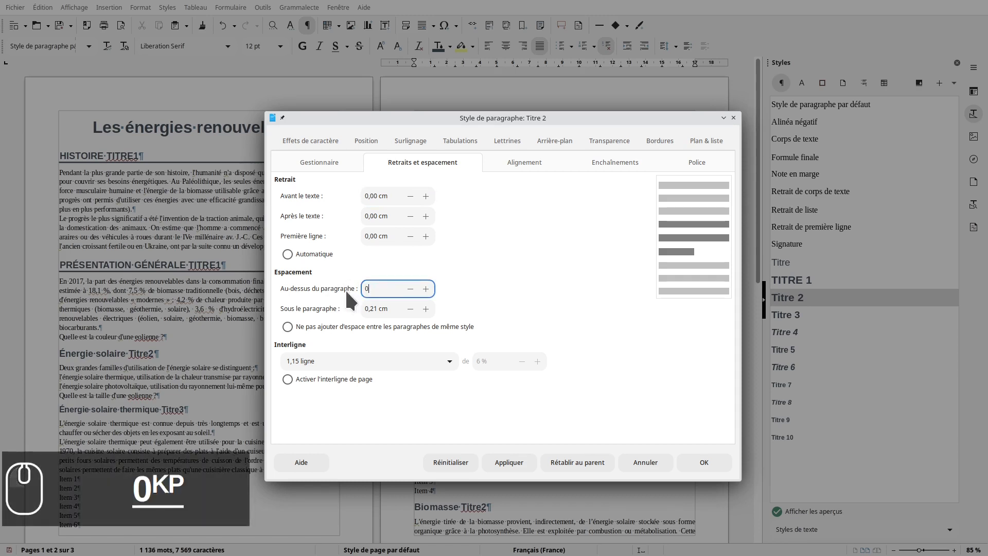
type(",6")
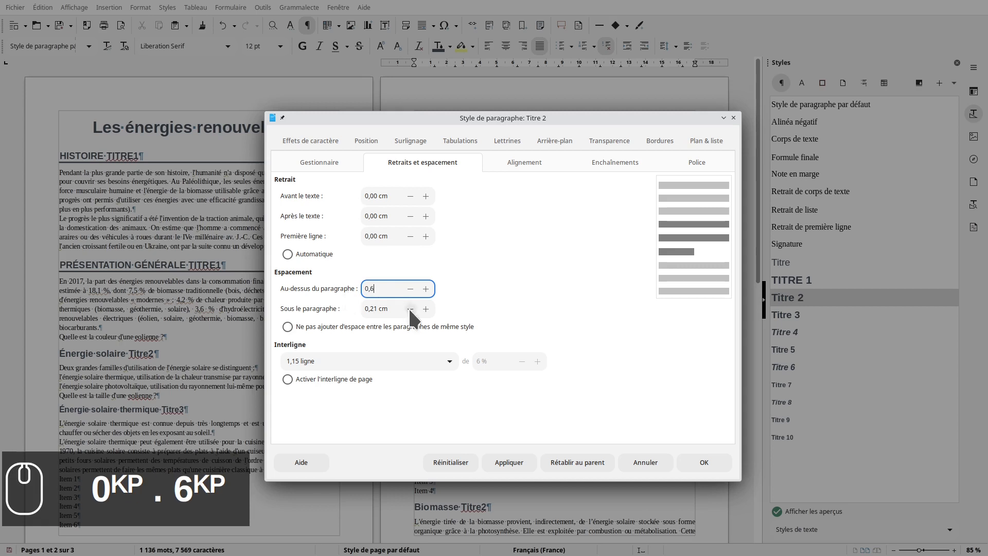
left_click(410, 308)
left_click(410, 308)
left_click(410, 308)
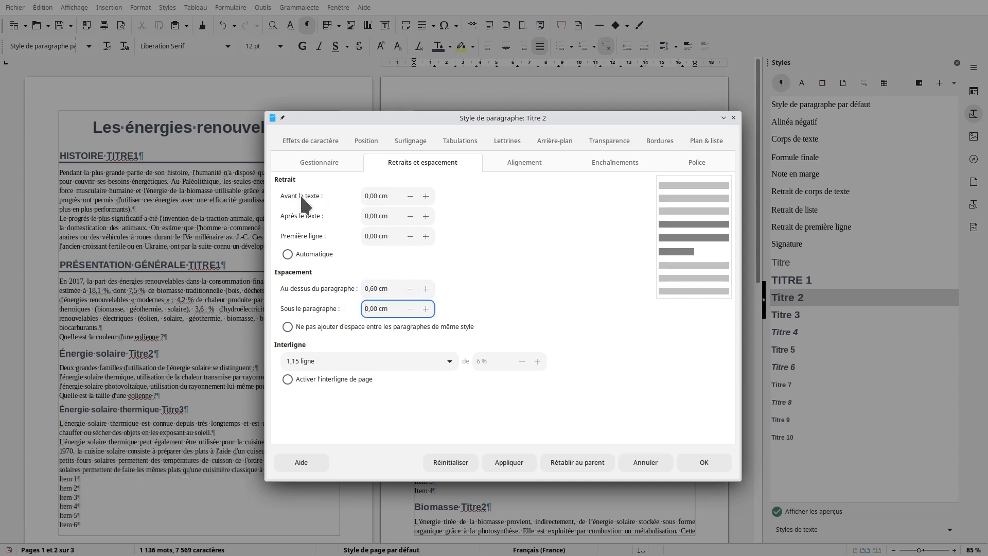
Set the Titre 2 style's indent before text to 0,6 cm and apply the style changes
triple_click(392, 196)
type("0,6")
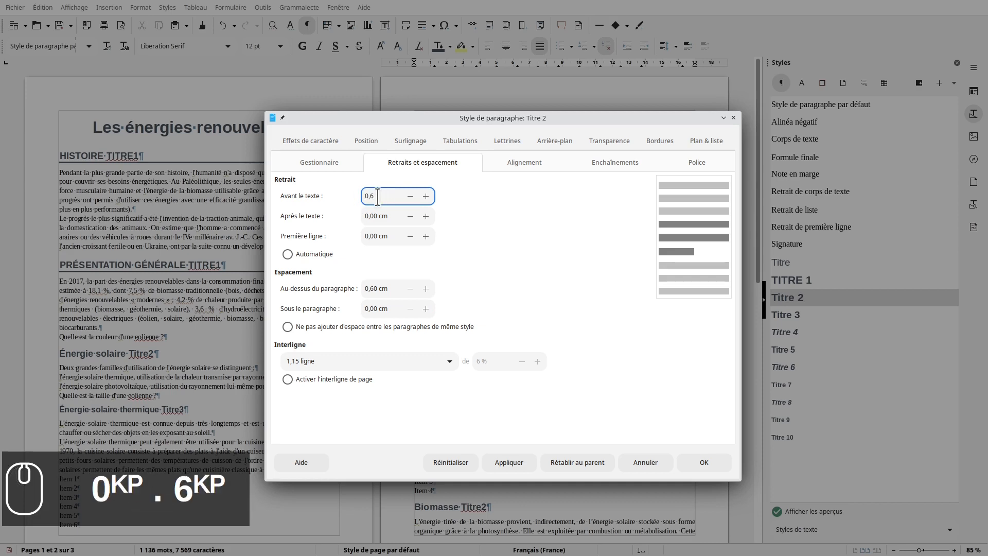
left_click(516, 465)
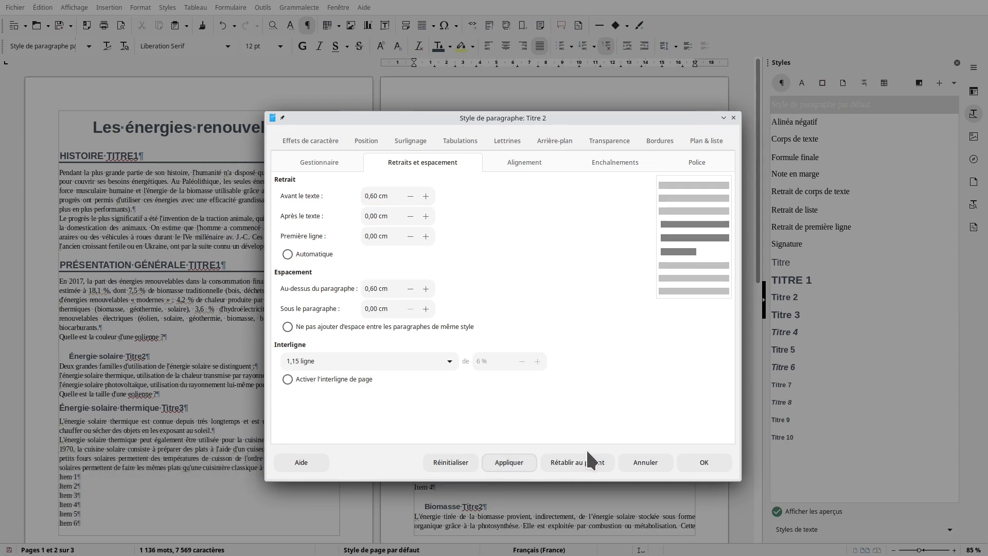
left_click(705, 463)
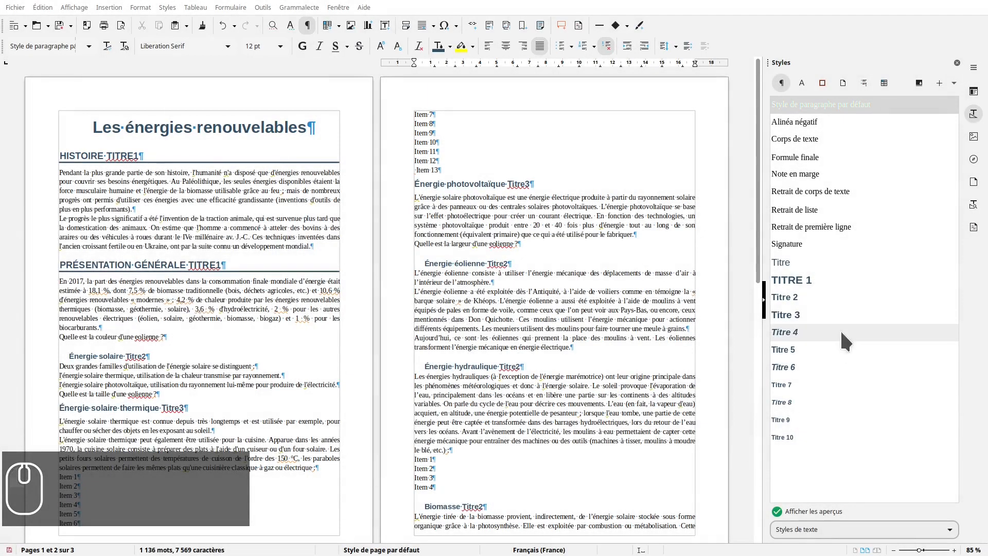
Open the Titre 3 paragraph style for modification and set its font size to 12 pt
right_click(793, 315)
left_click(821, 340)
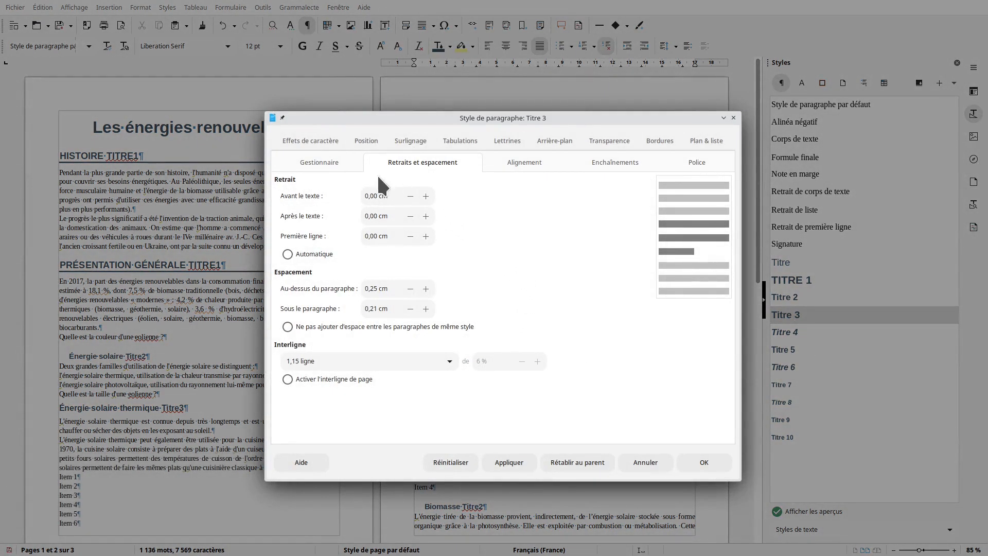
left_click(324, 139)
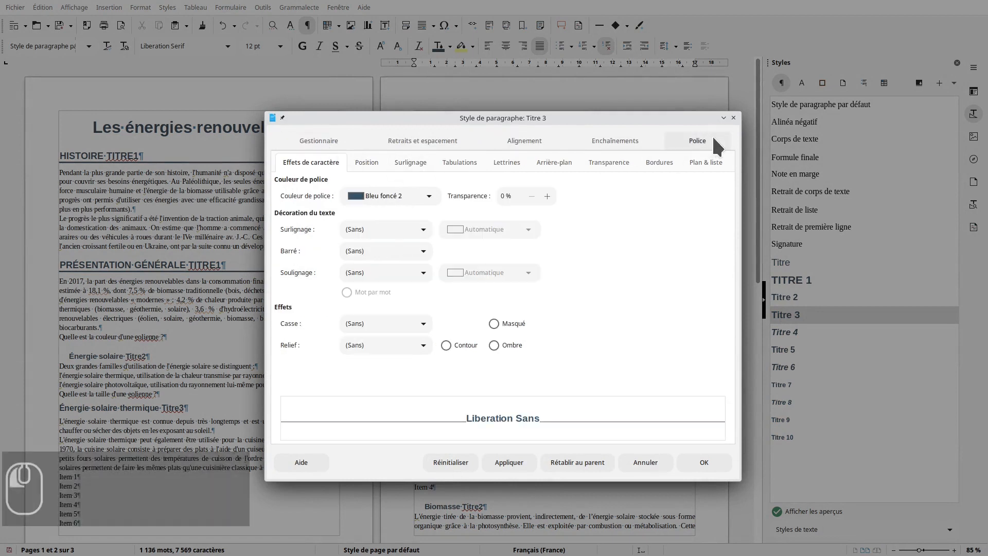
left_click(714, 138)
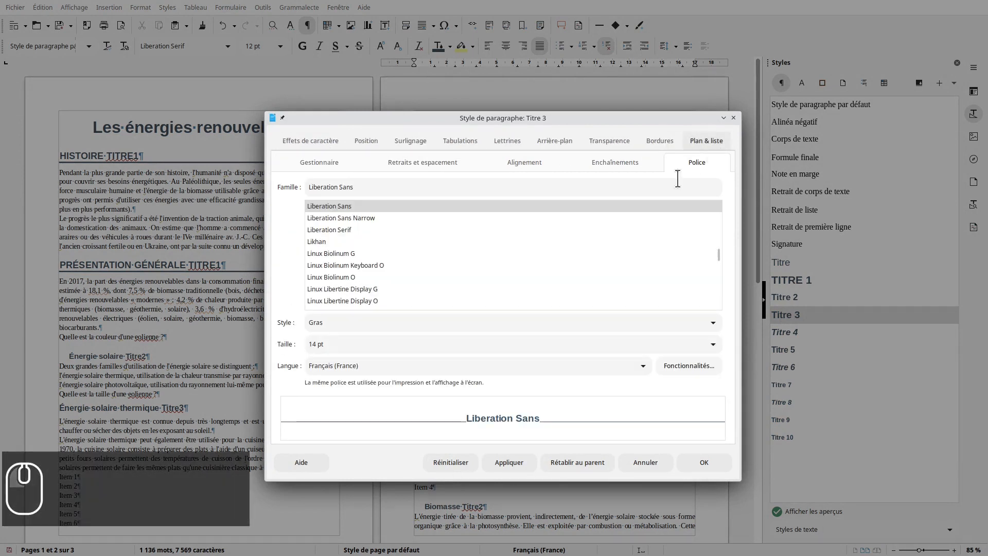
left_click(713, 344)
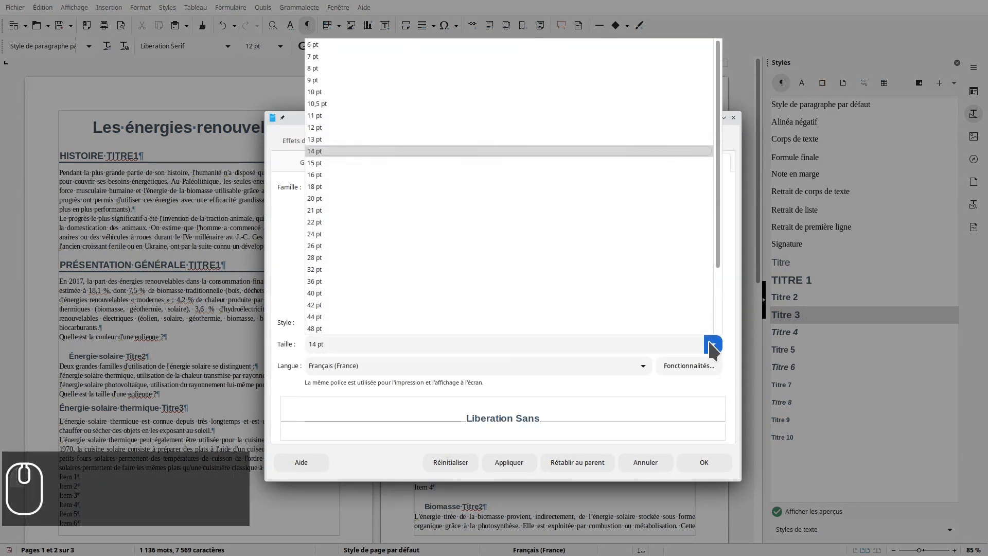
left_click(360, 128)
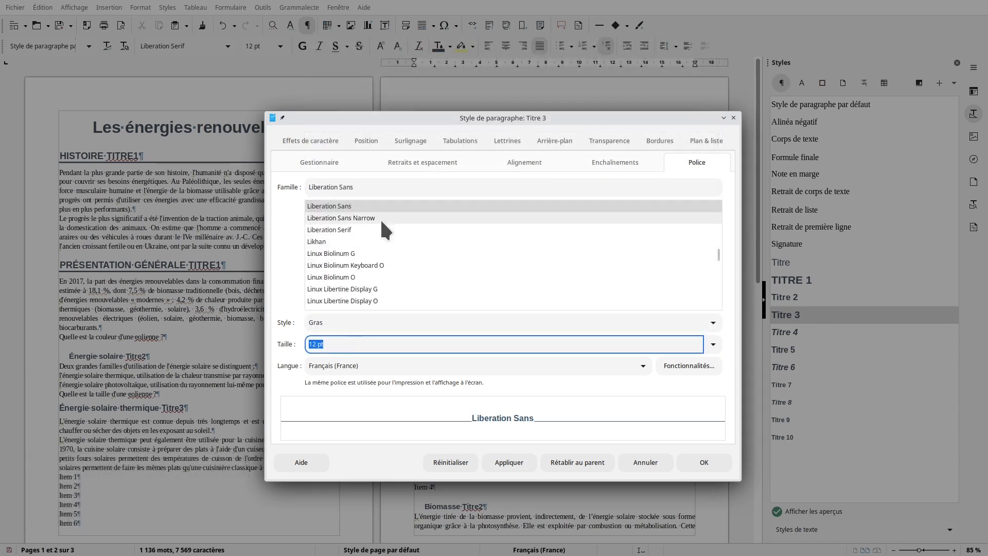
Give the Titre 3 style a 1,2 cm indent before text, 0,6 cm spacing above and 0 cm below, and apply the changes
left_click(428, 154)
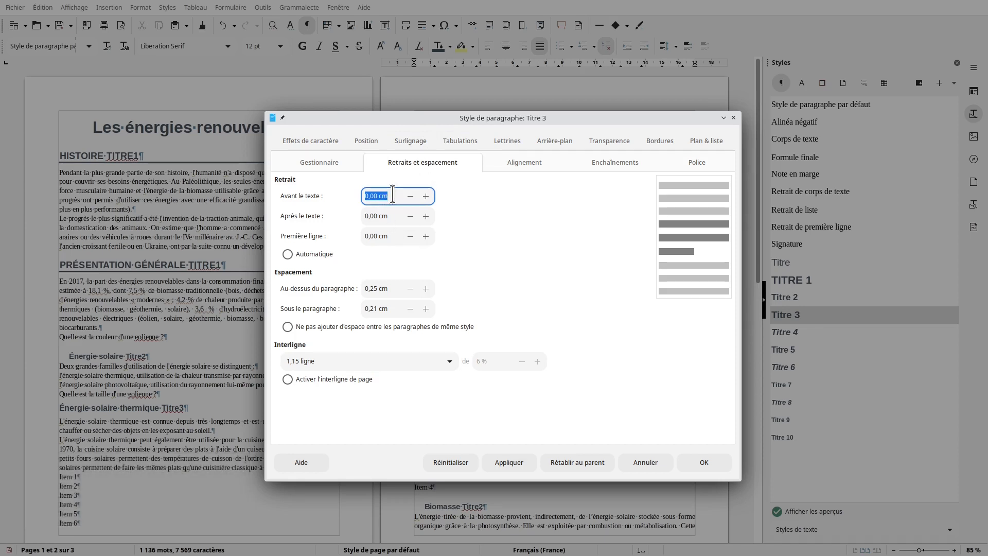
type("1,2")
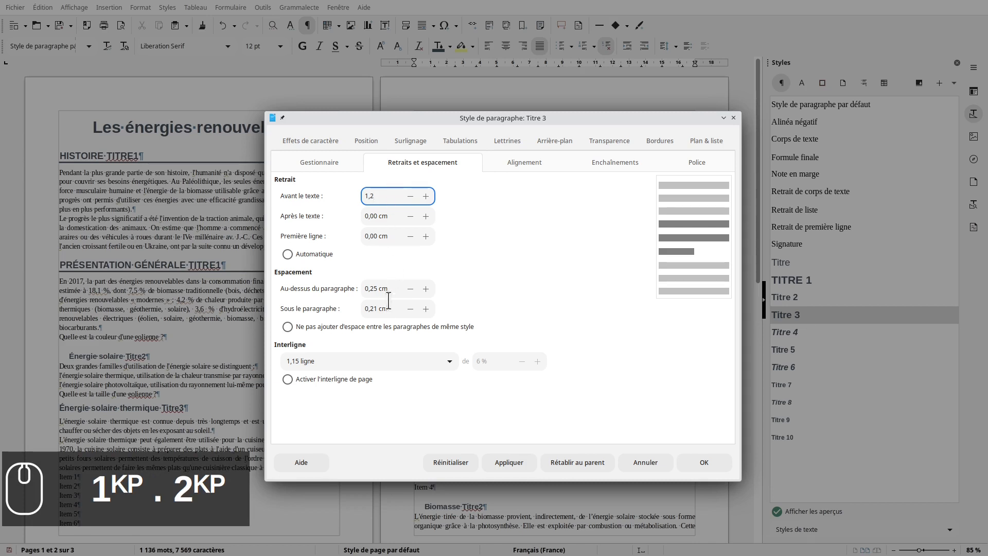
left_click_drag(375, 291, 346, 279)
type("0,6")
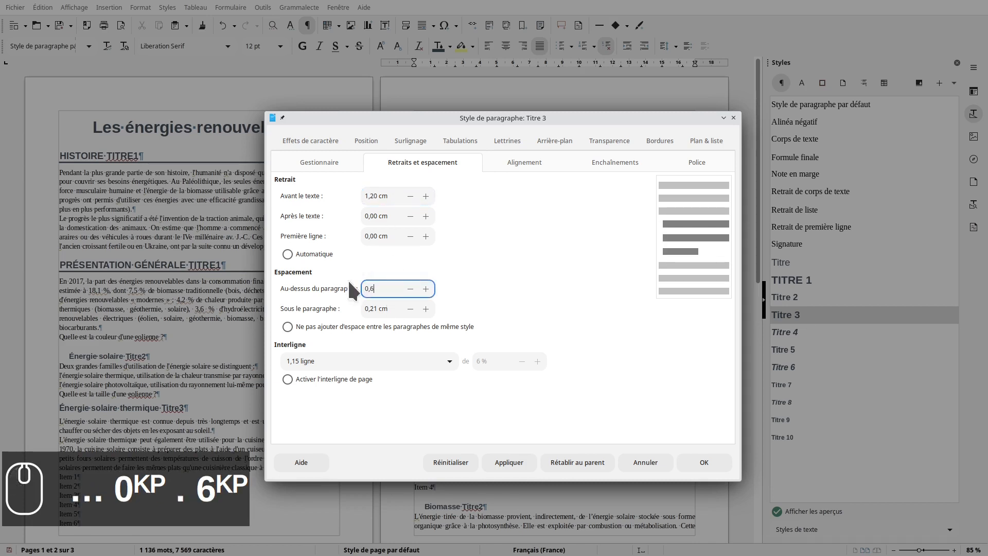
left_click(410, 309)
left_click(410, 309)
left_click(411, 309)
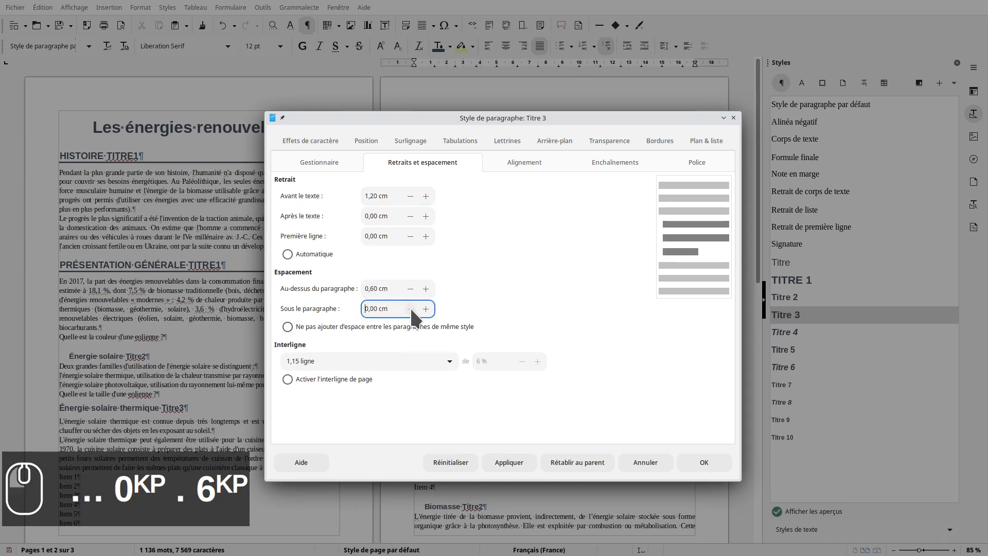
left_click(515, 466)
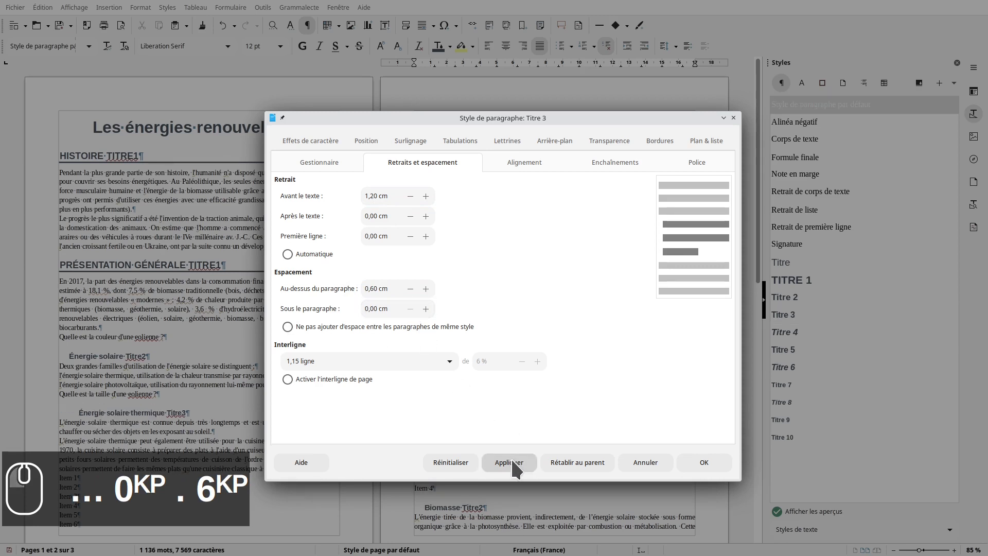
left_click(704, 462)
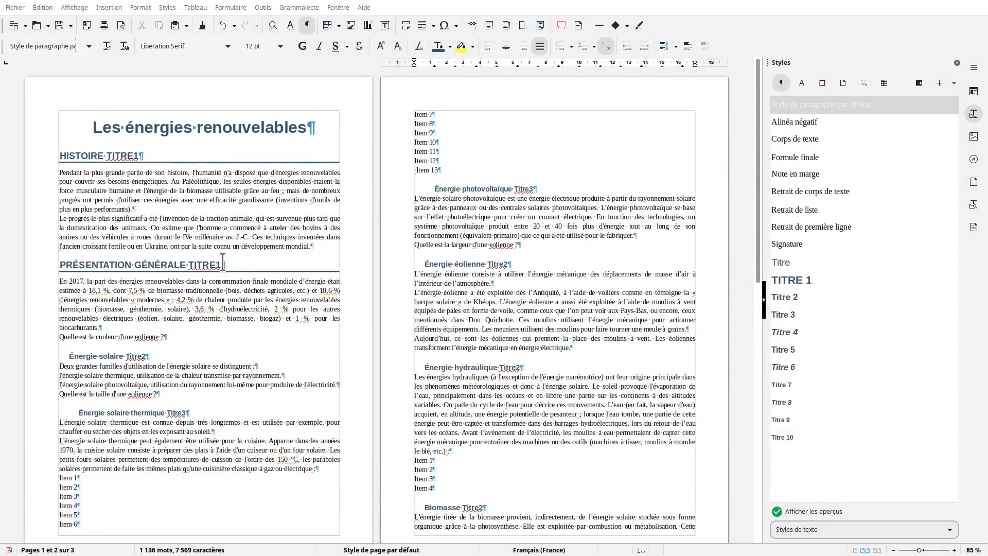
Review the heading formatting across the document, briefly hiding the formatting marks before showing them again
scroll(553, 188, "down", 10)
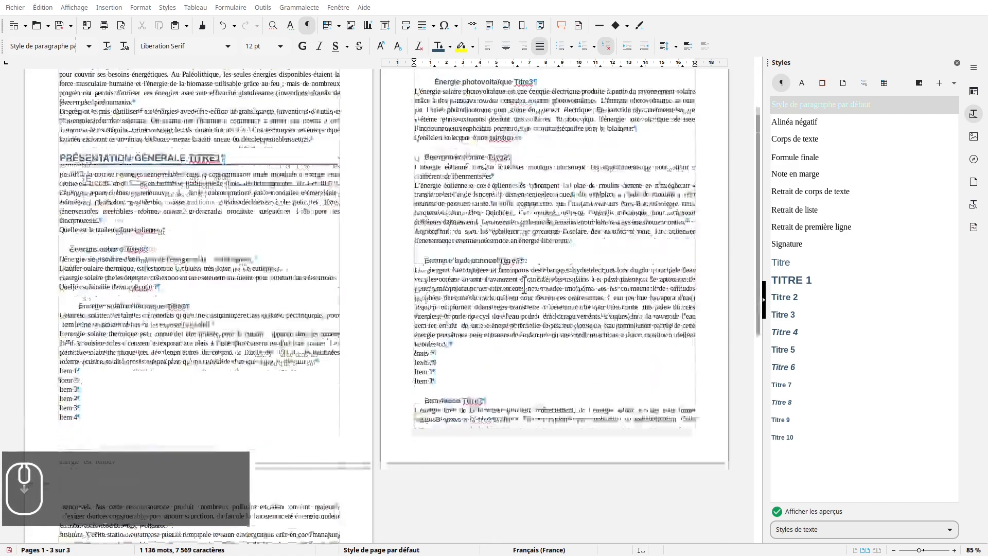
scroll(518, 297, "down", 8)
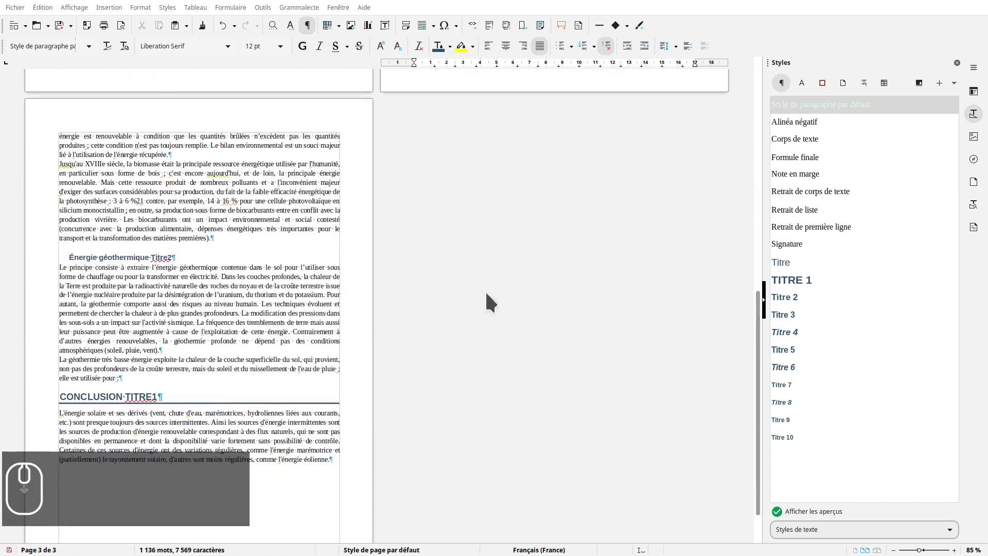
scroll(241, 341, "up", 20)
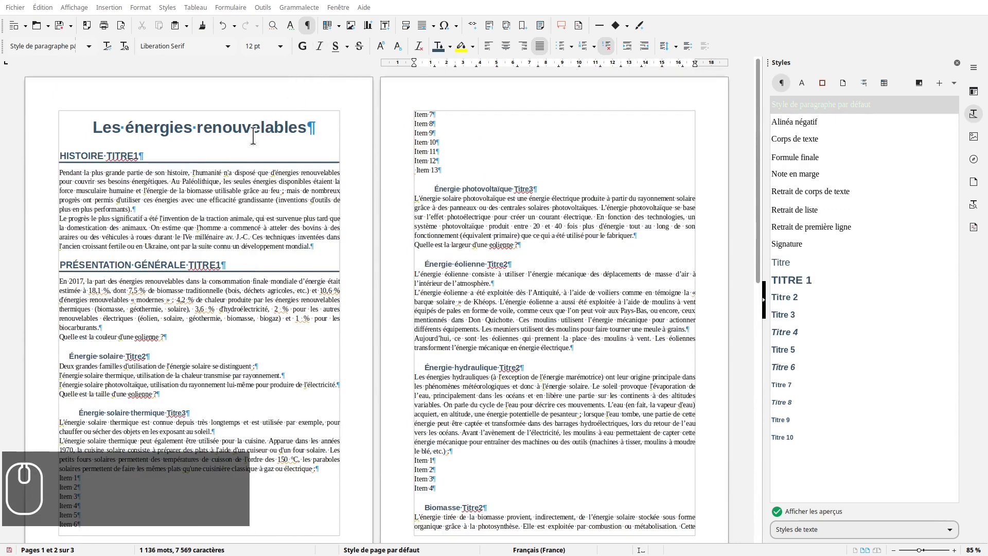
left_click(309, 32)
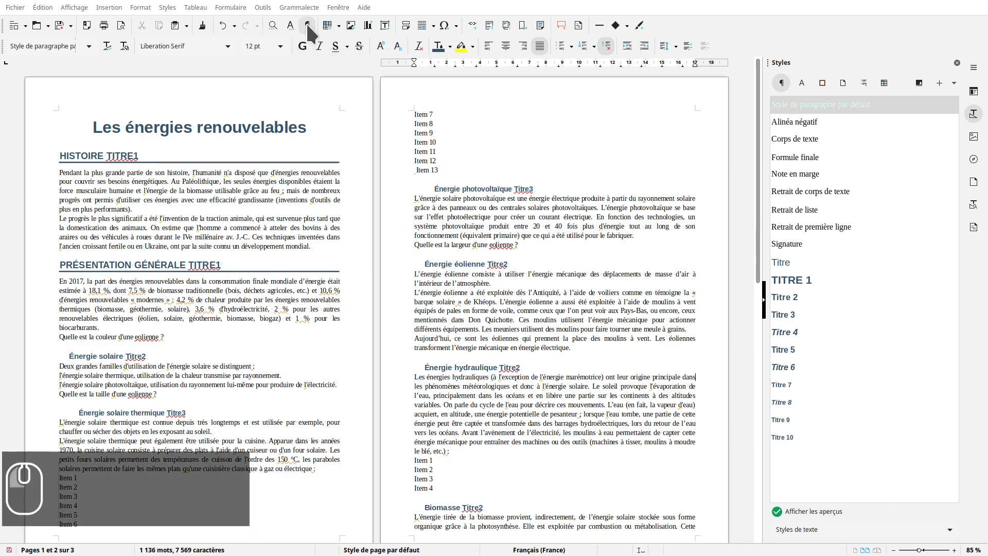
left_click(309, 32)
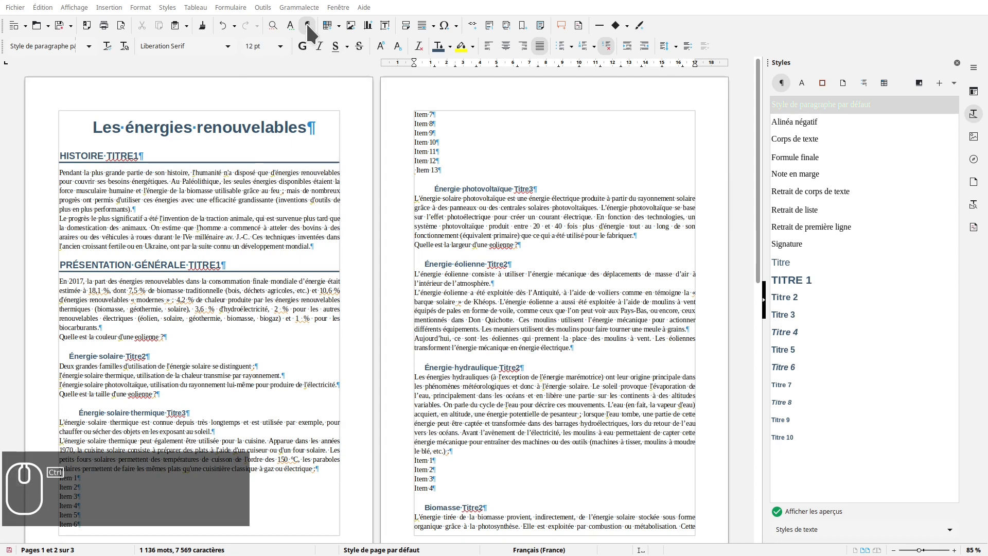
Place the text cursor at the end of the HISTOIRE heading on the first page
left_click(150, 156)
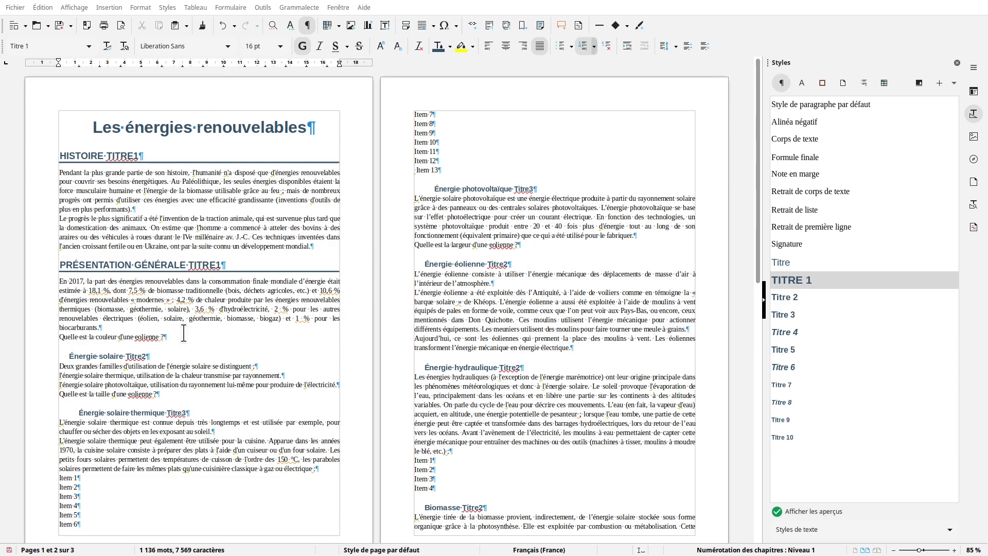
scroll(188, 334, "down", 2)
scroll(188, 334, "up", 2)
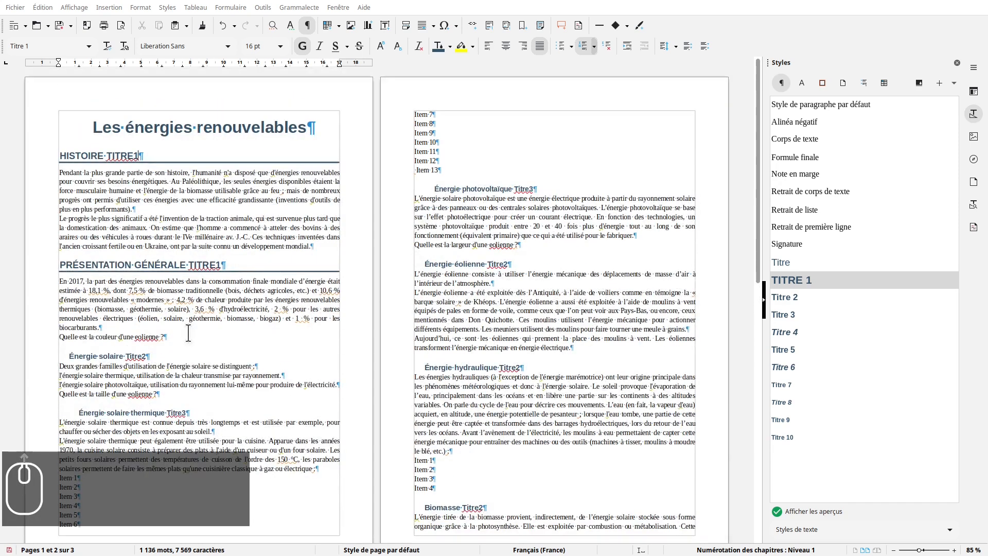